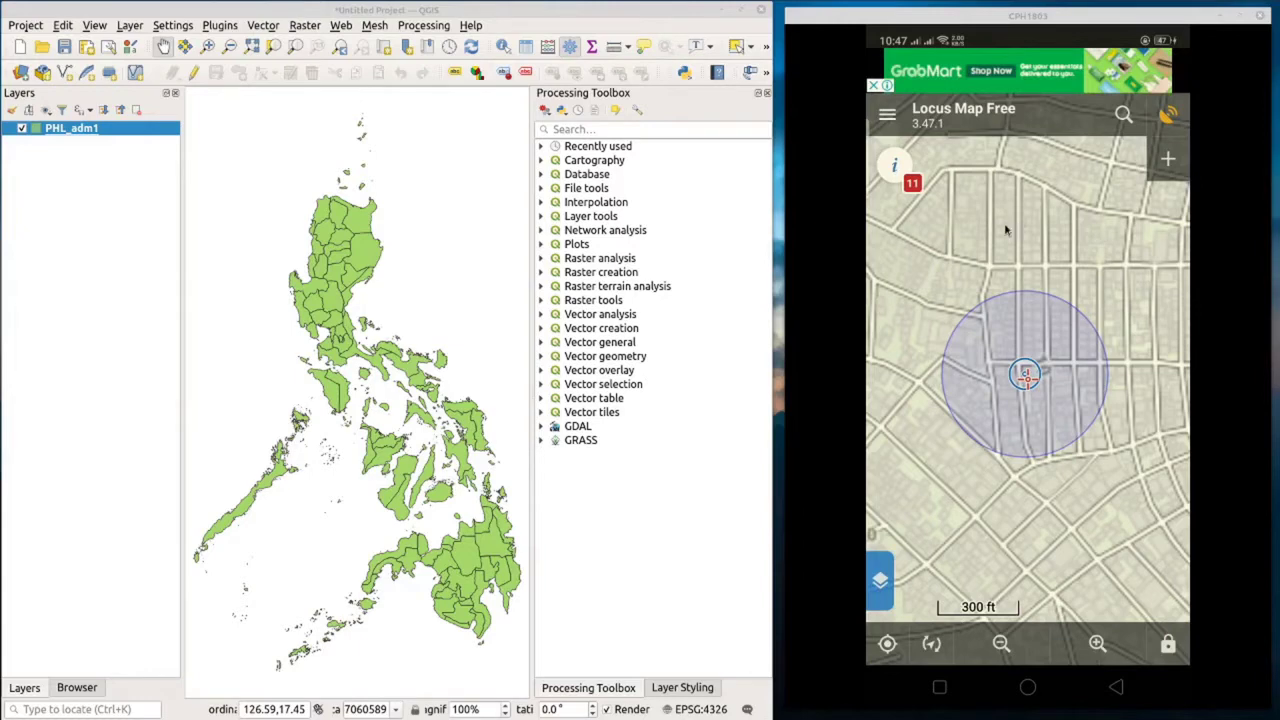
# Look through the online and offline map sources available in Locus Map, and return to the map view
pyautogui.click(887, 116)
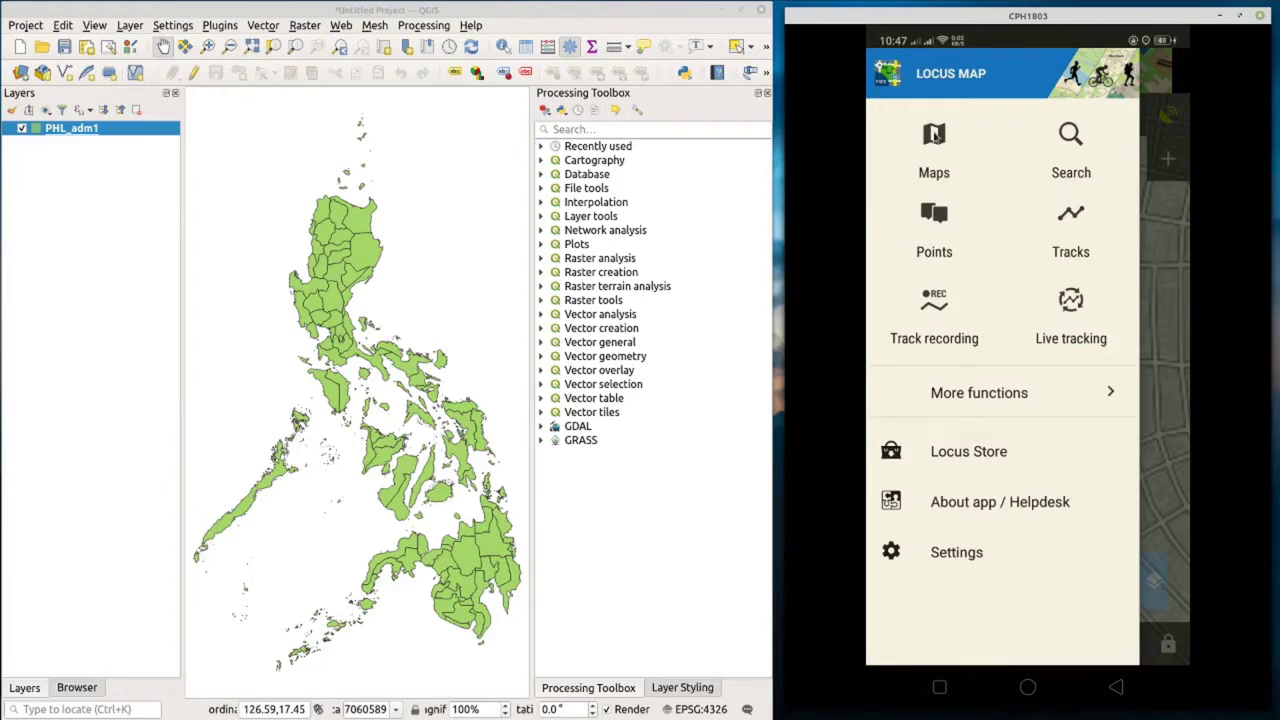
pyautogui.click(934, 135)
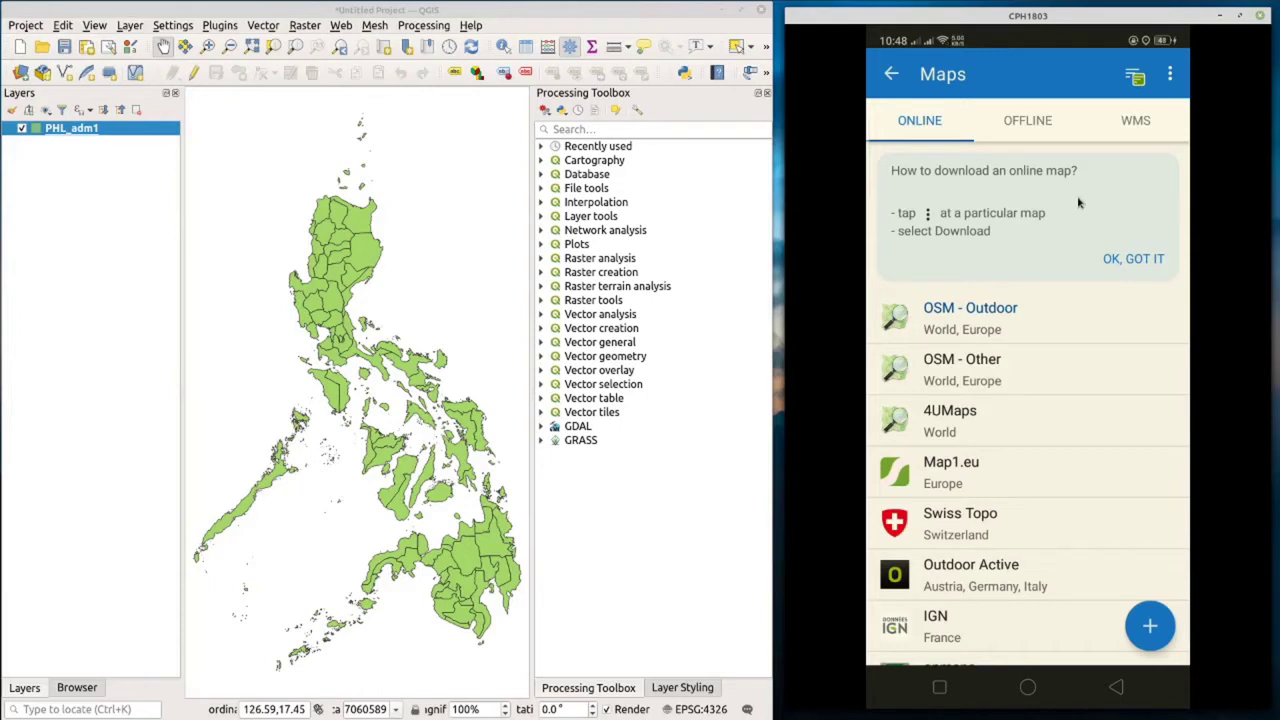
pyautogui.click(1025, 127)
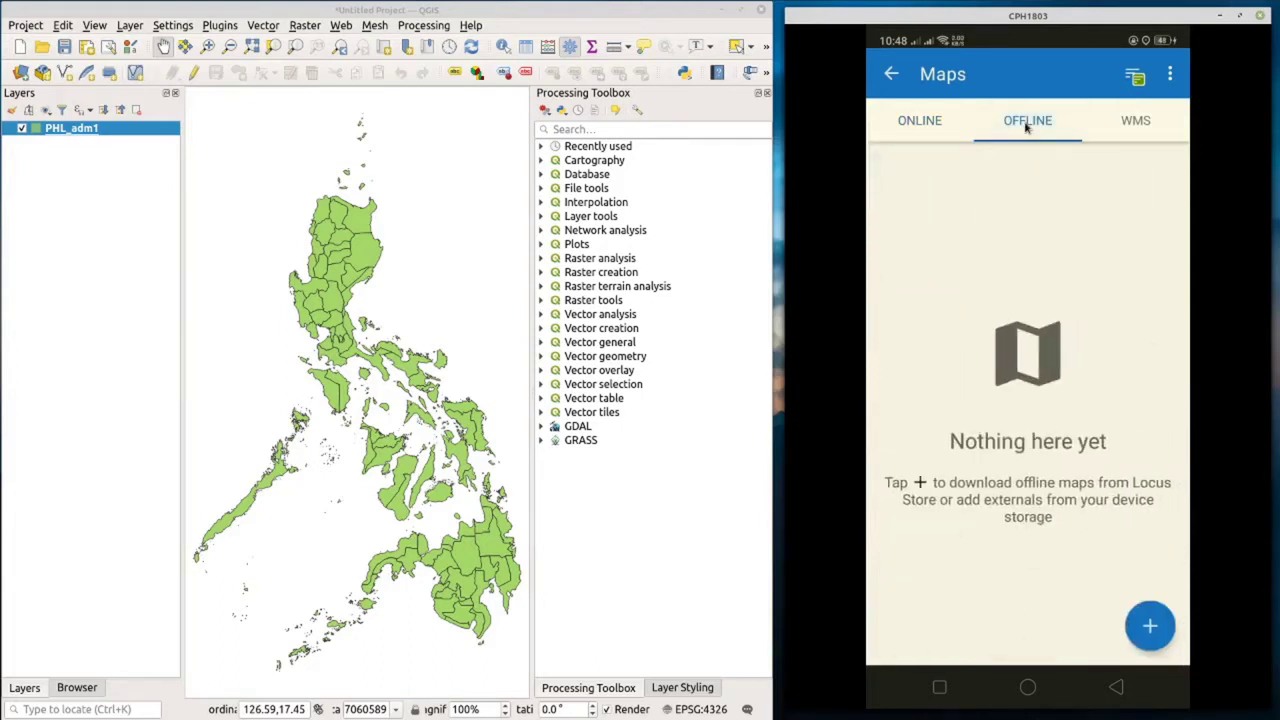
pyautogui.click(919, 120)
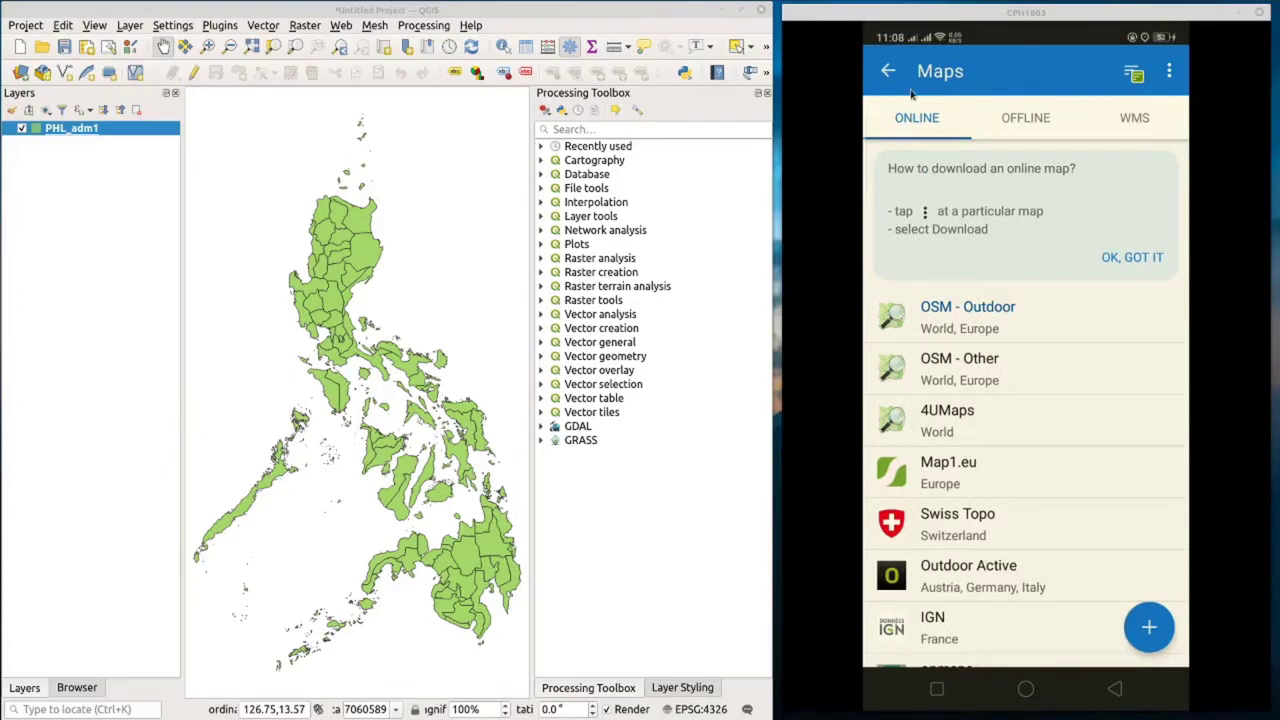
pyautogui.click(888, 76)
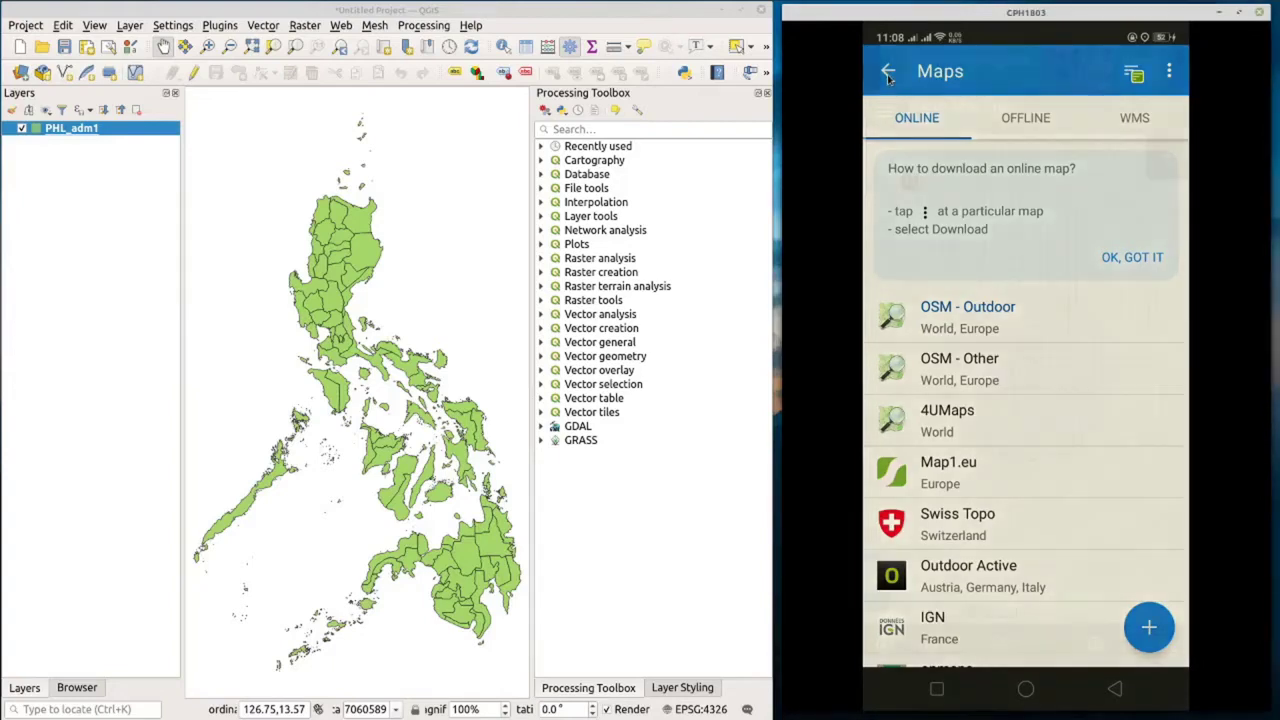
# Create a new point at My location in the My points folder, keeping the default name and coordinates, and save it
pyautogui.click(883, 118)
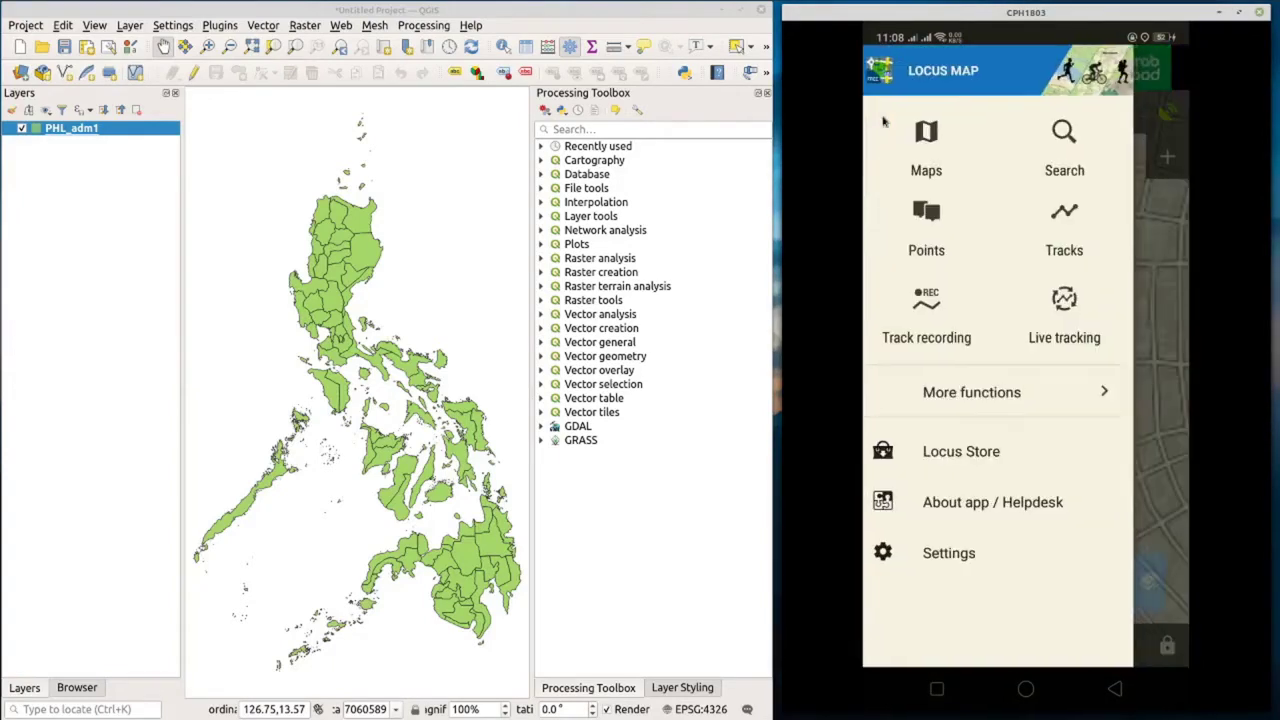
pyautogui.click(931, 237)
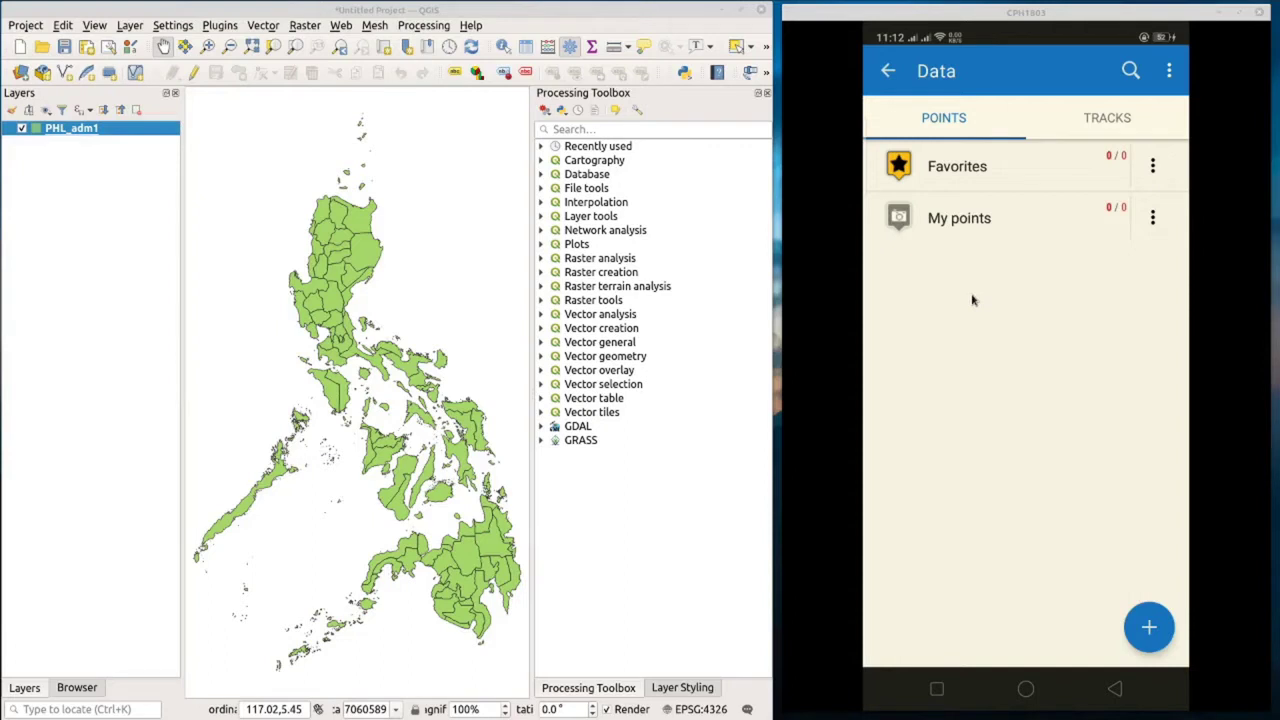
pyautogui.click(1148, 628)
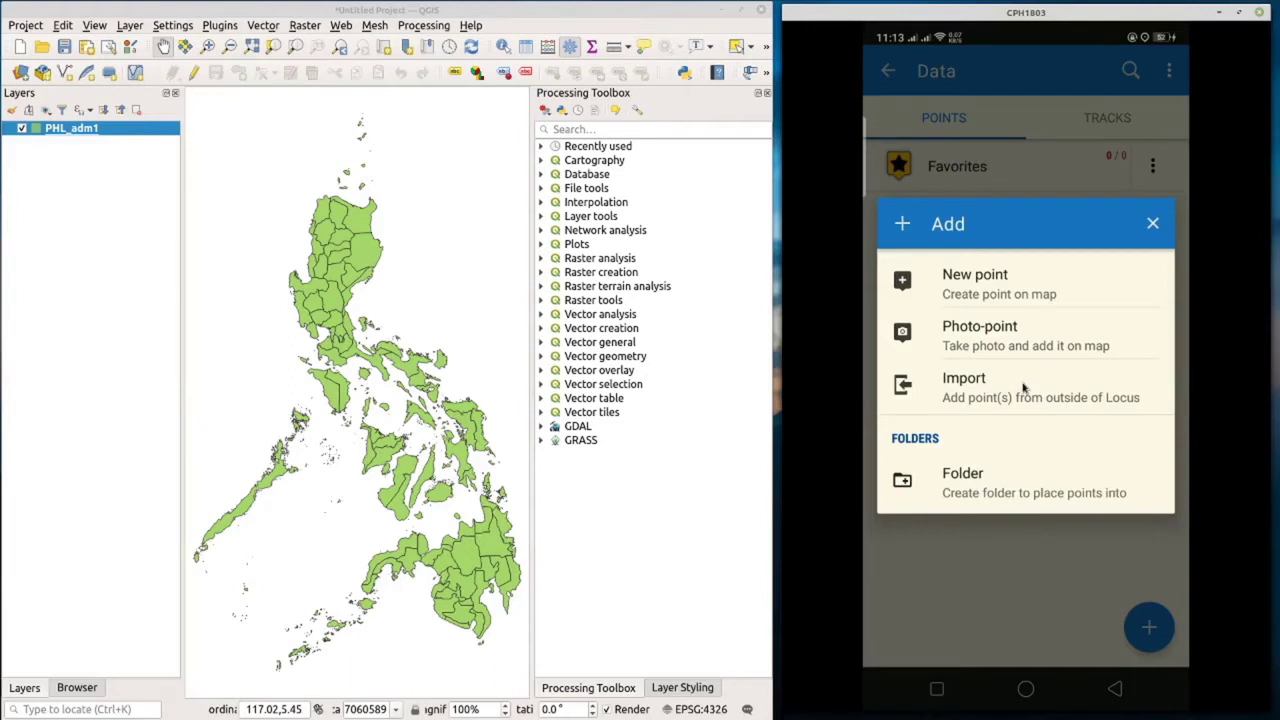
pyautogui.click(989, 281)
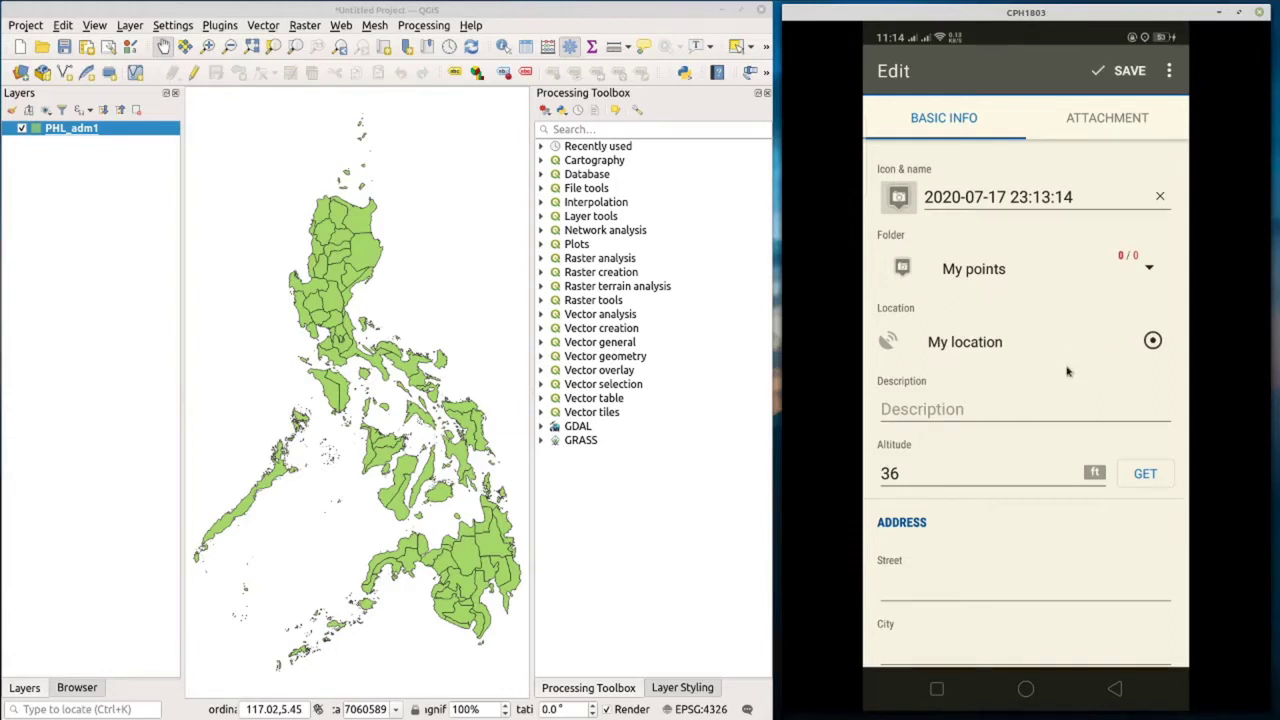
pyautogui.click(999, 350)
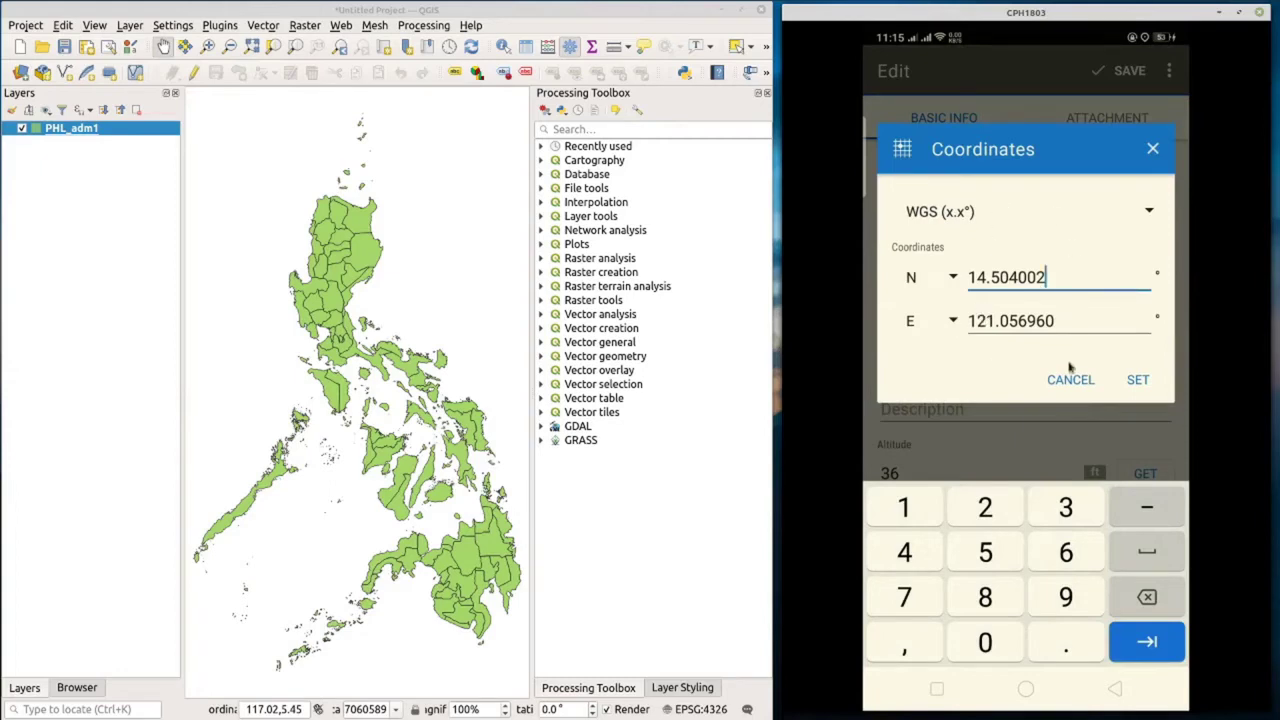
pyautogui.click(1153, 149)
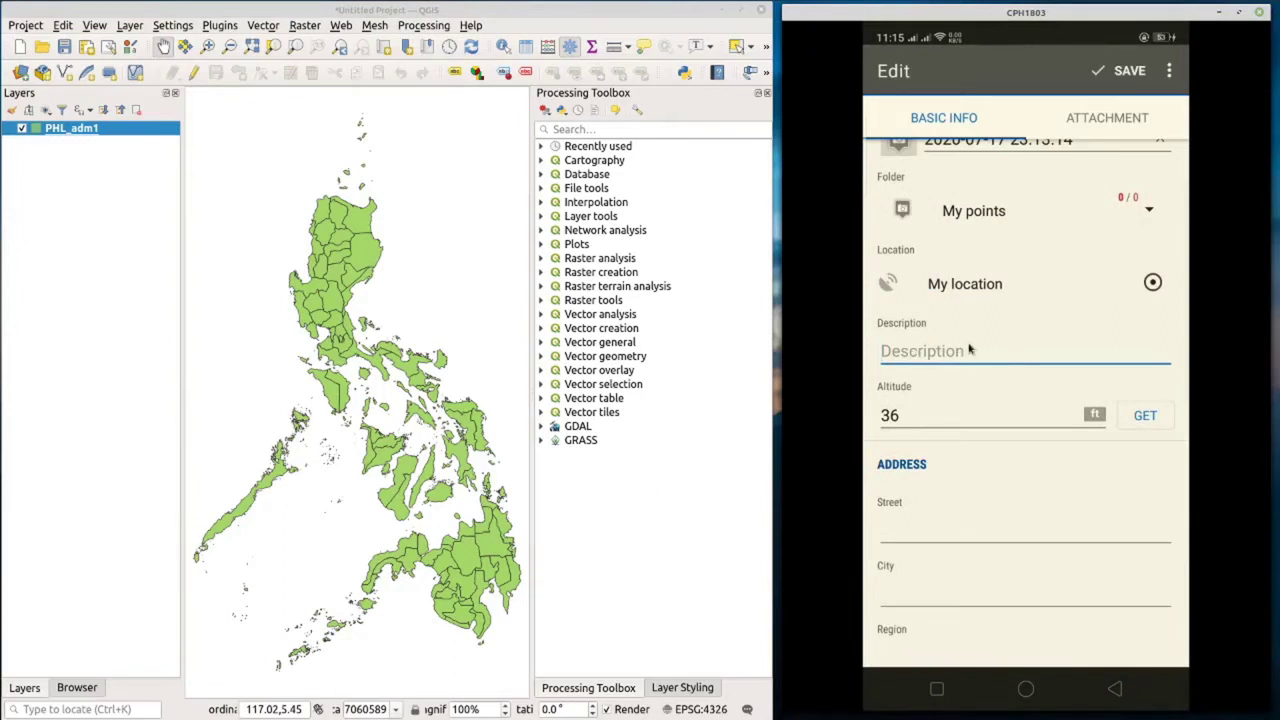
pyautogui.scroll(-3, 968, 424)
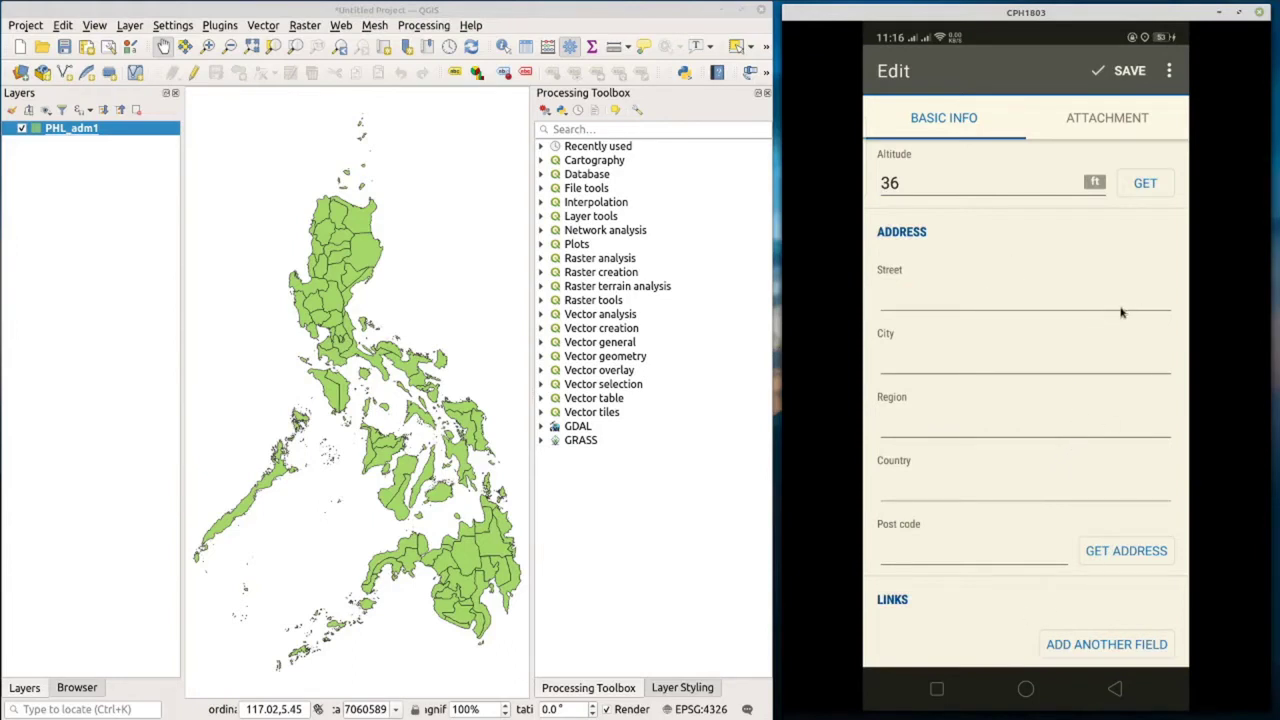
pyautogui.click(1127, 72)
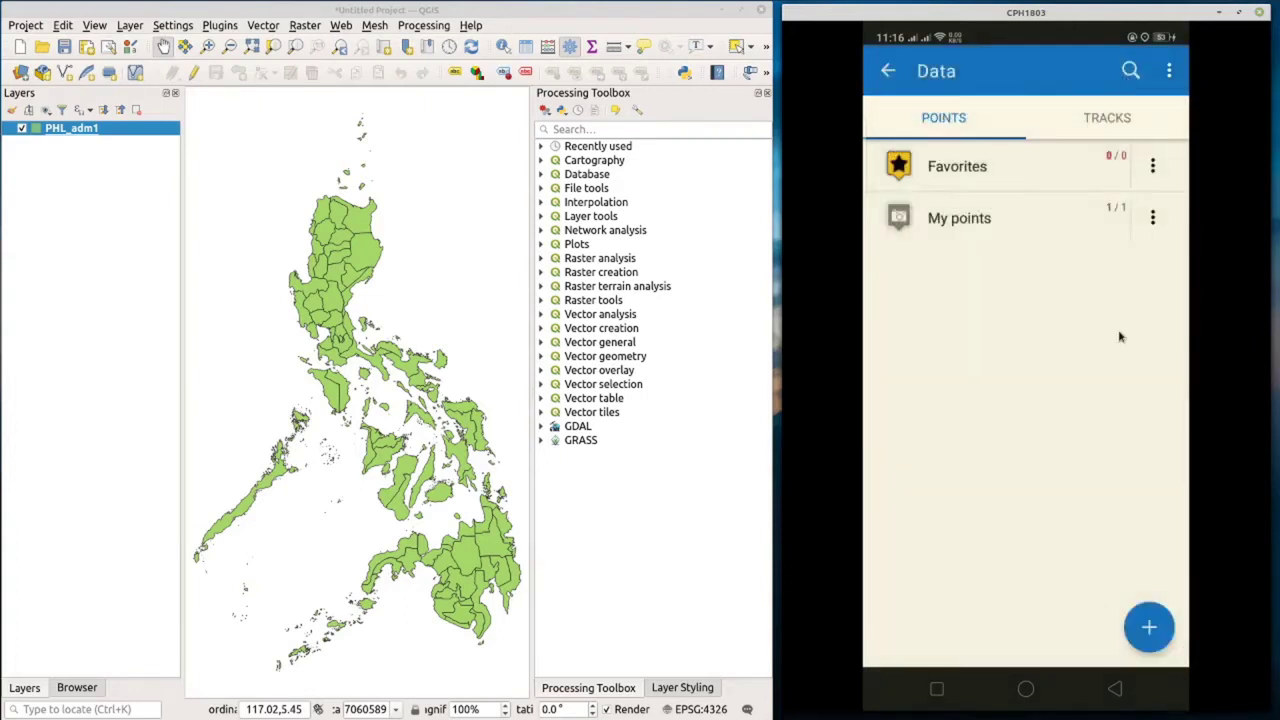
# Examine the saved point's basic info in the My points folder, and return to the data overview
pyautogui.click(1018, 220)
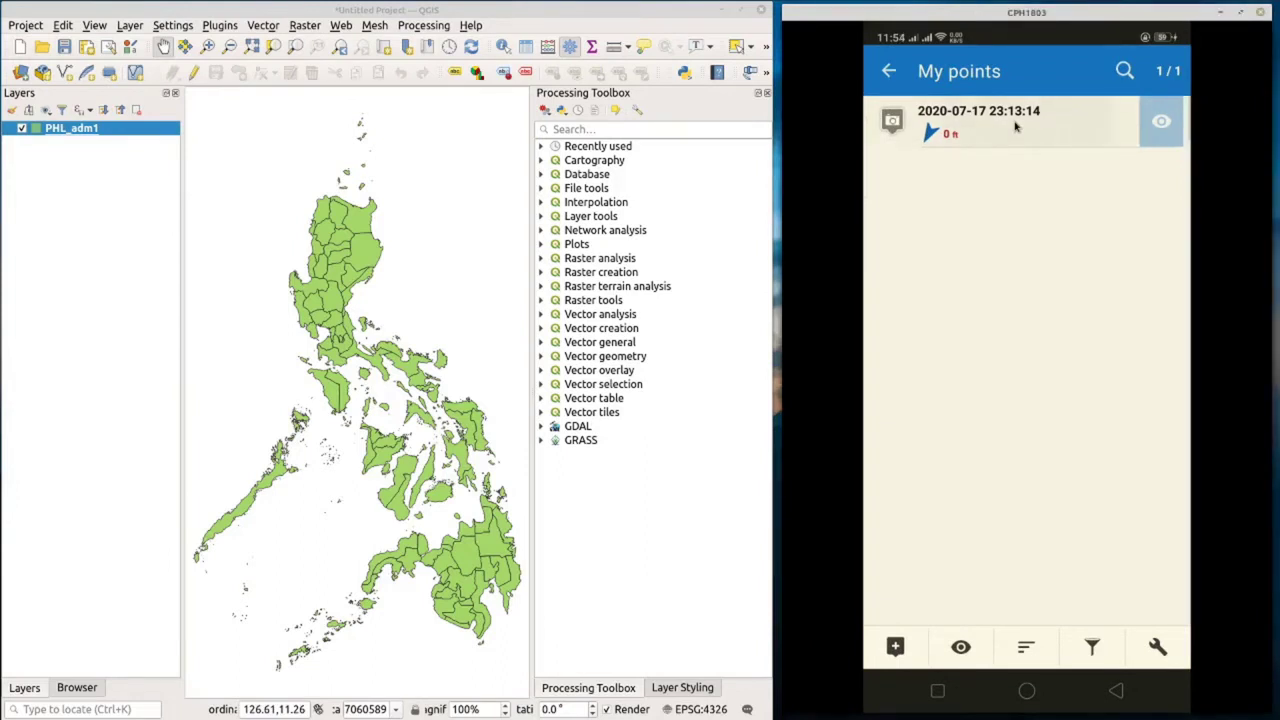
pyautogui.click(1016, 125)
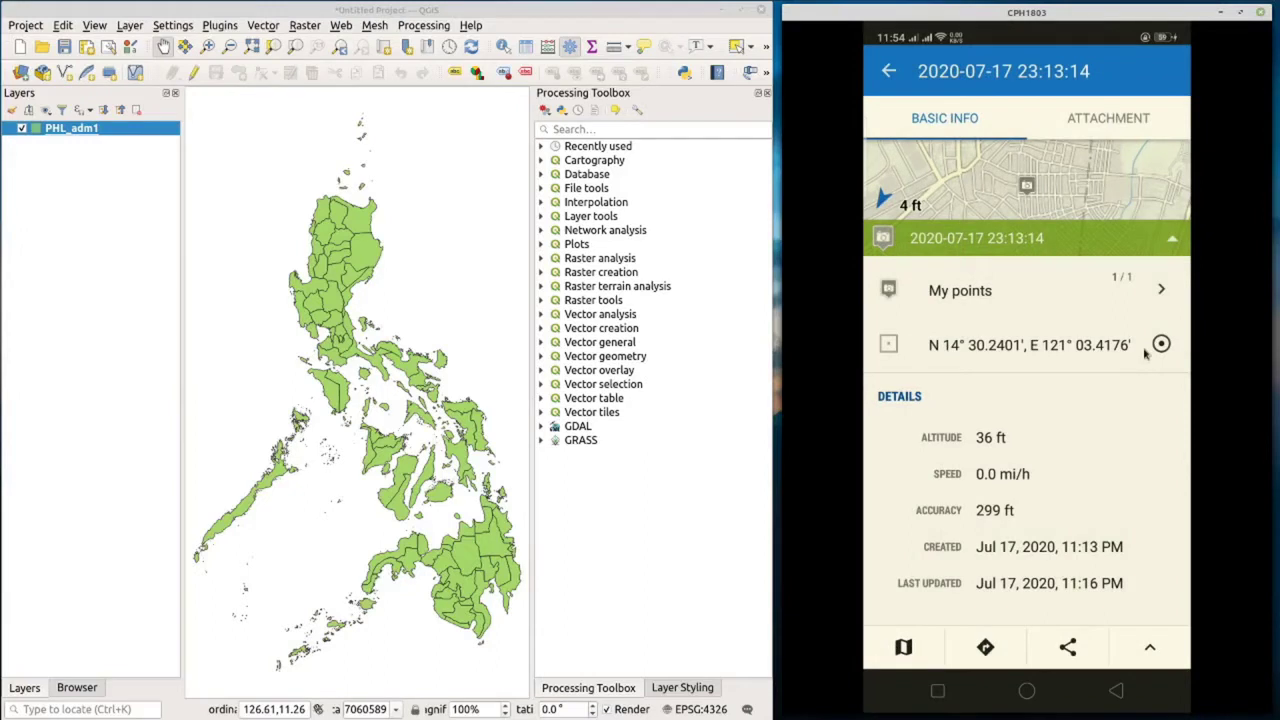
pyautogui.click(890, 72)
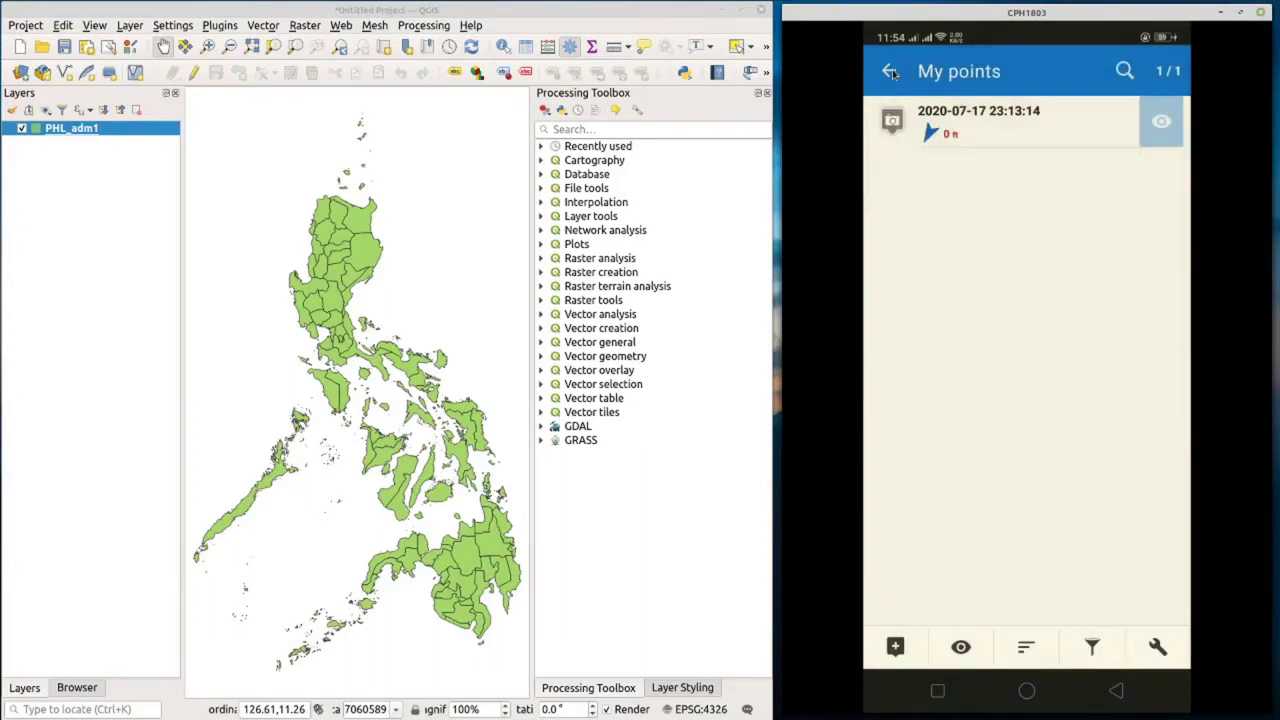
pyautogui.click(890, 72)
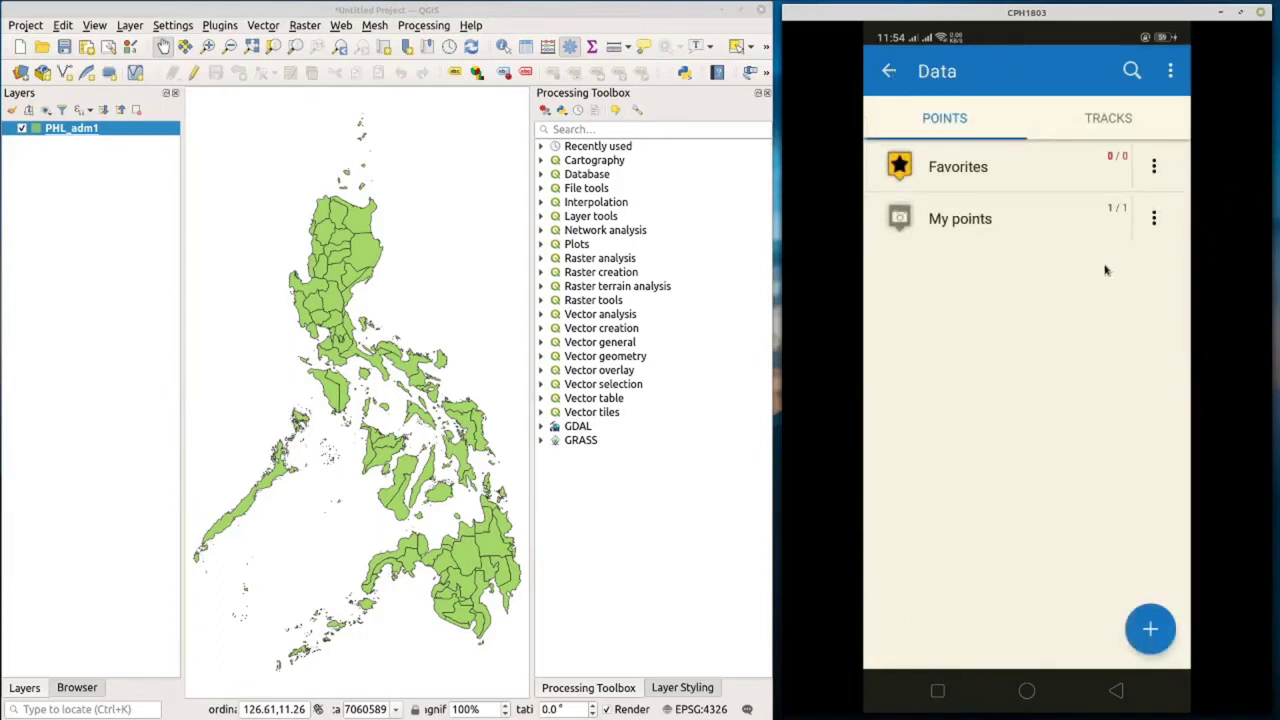
# Export the My points folder as GPX to /sdcard/Locus/export with the export title "my Locus point"
pyautogui.click(1154, 218)
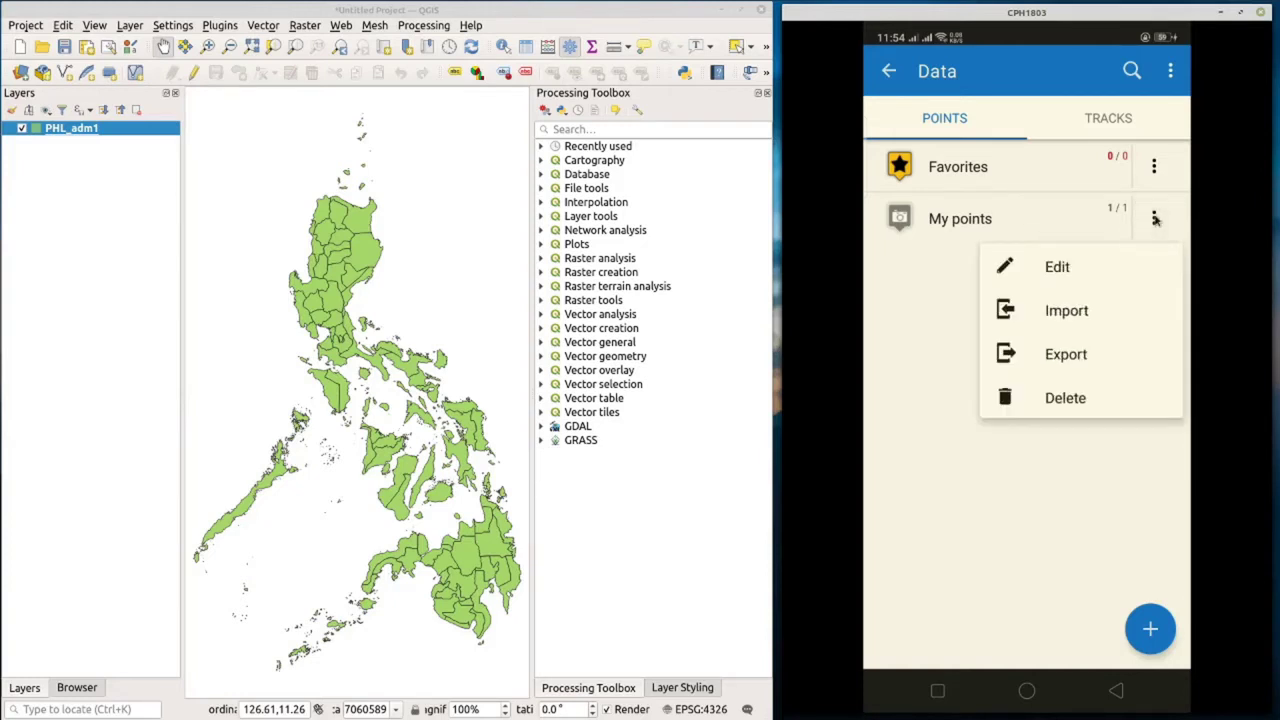
pyautogui.click(1075, 356)
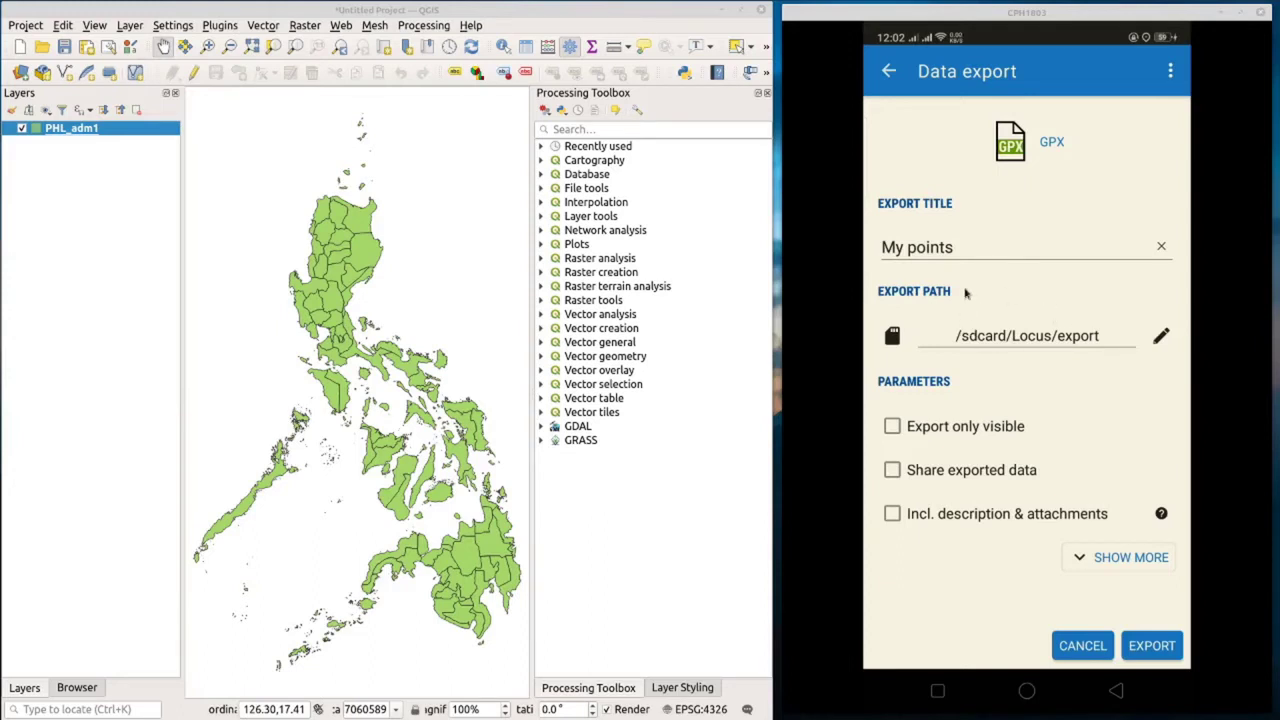
pyautogui.click(975, 250)
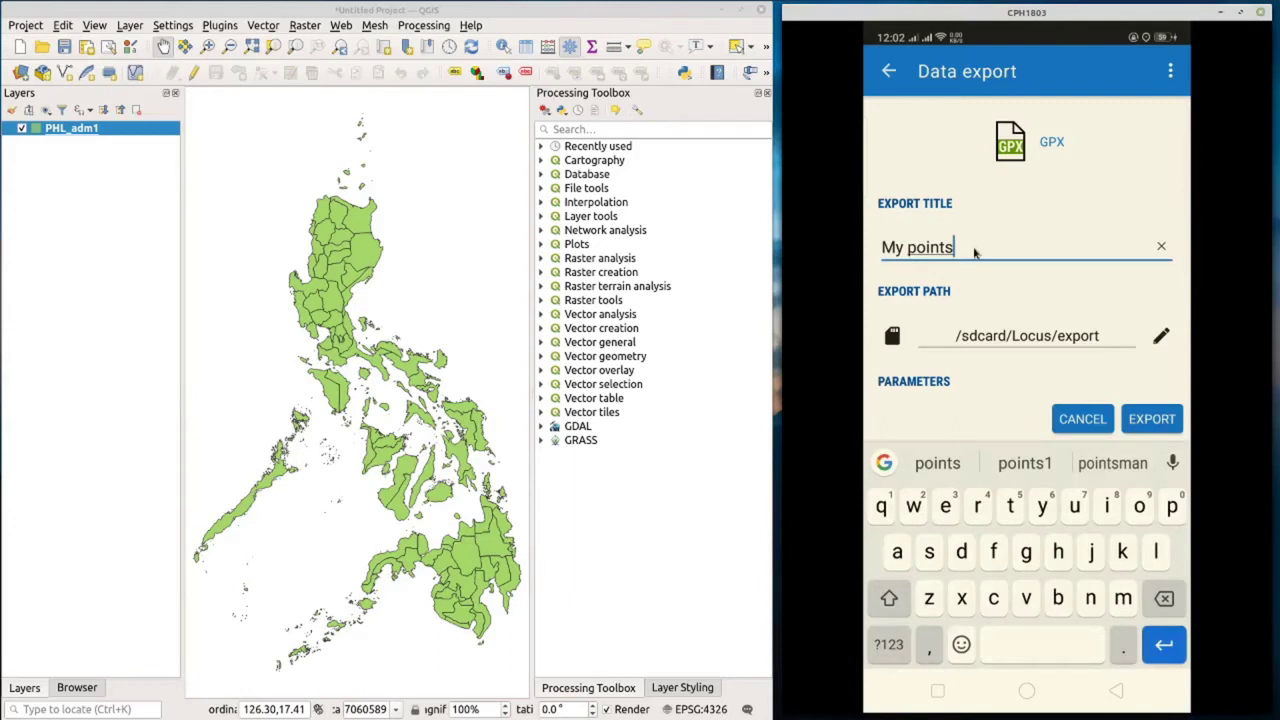
pyautogui.click(955, 252)
pyautogui.press('BackSpace')
pyautogui.press('BackSpace')
pyautogui.press('BackSpace')
pyautogui.press('BackSpace')
pyautogui.press('BackSpace')
pyautogui.press('BackSpace')
pyautogui.press('BackSpace')
pyautogui.press('BackSpace')
pyautogui.press('BackSpace')
pyautogui.write('m')
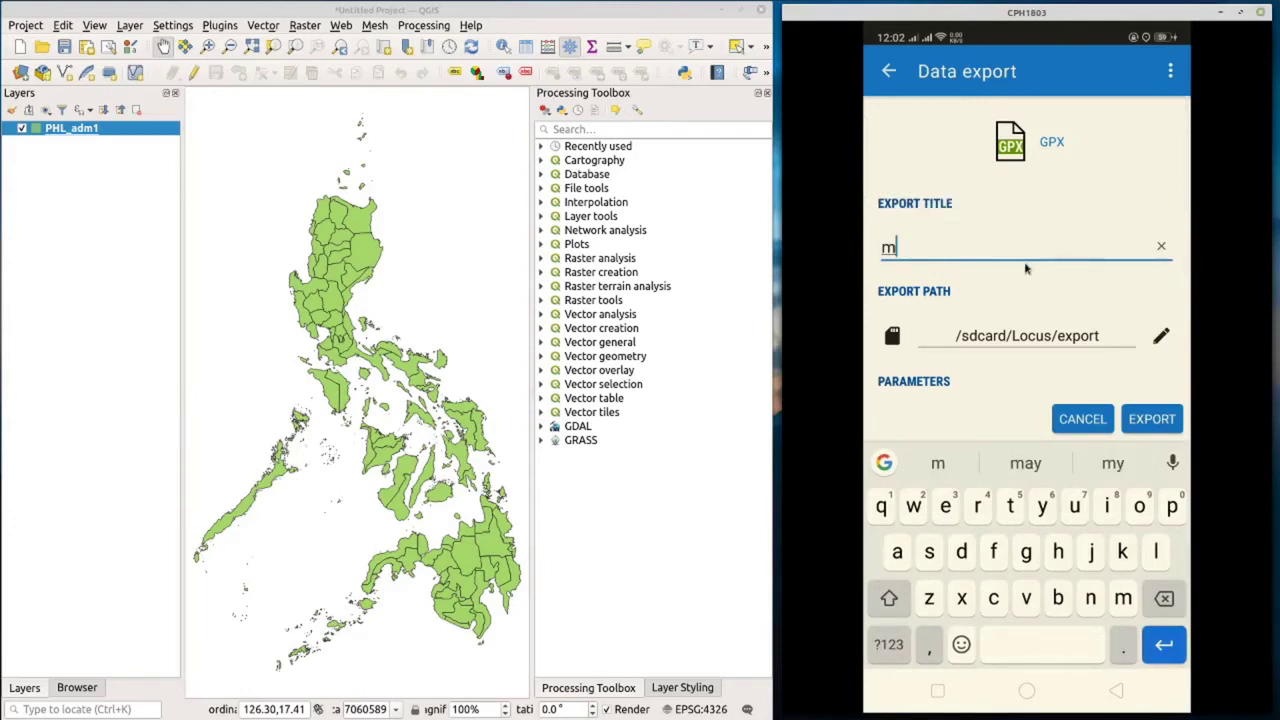
pyautogui.write('y locus')
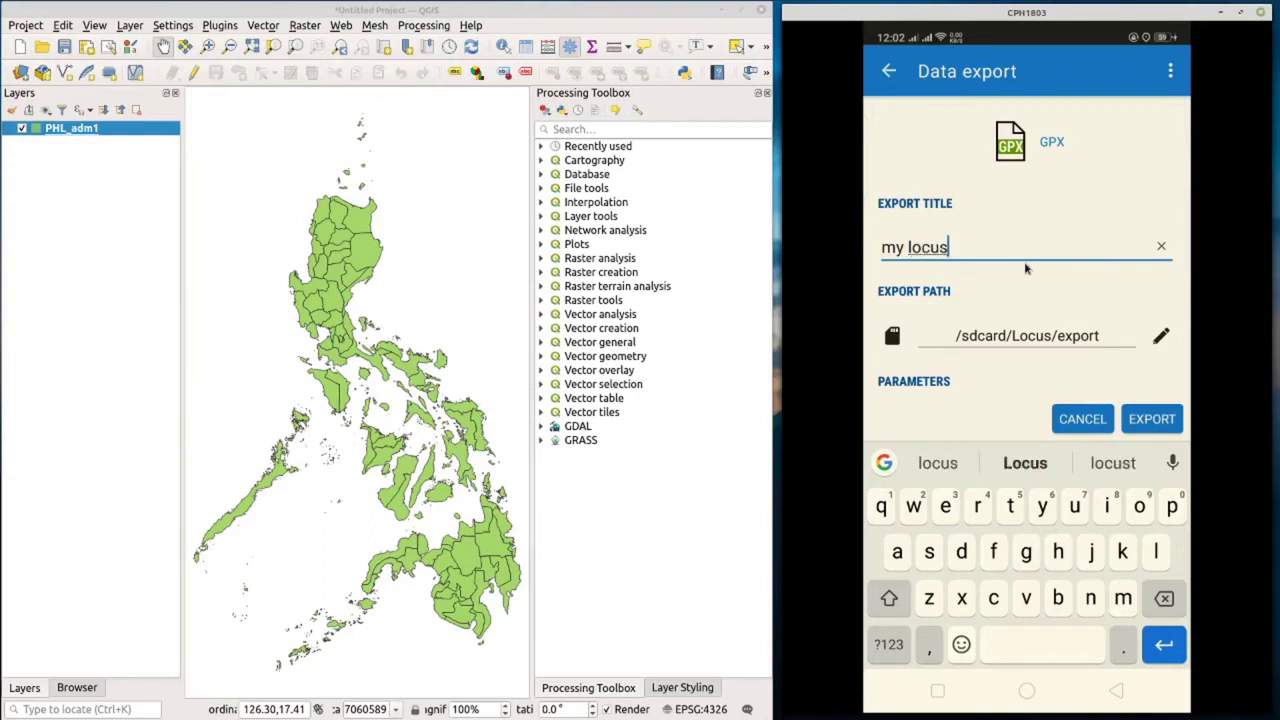
pyautogui.write(' point')
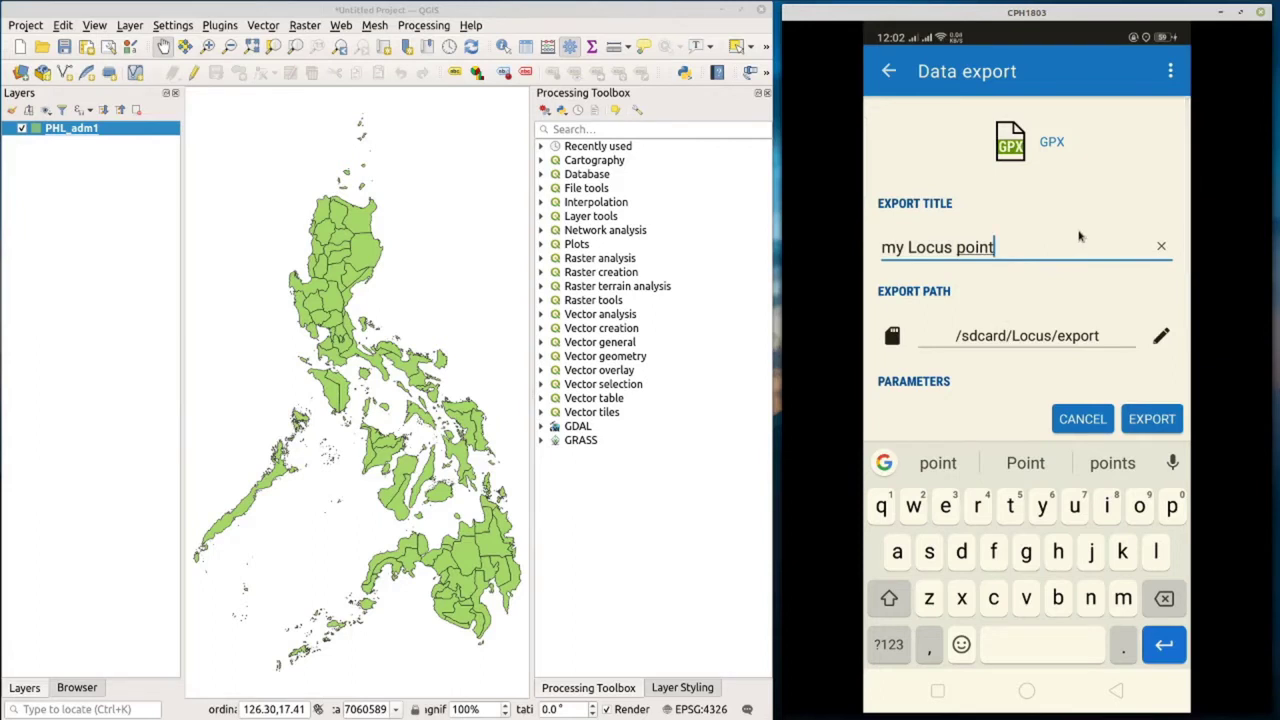
pyautogui.click(1155, 421)
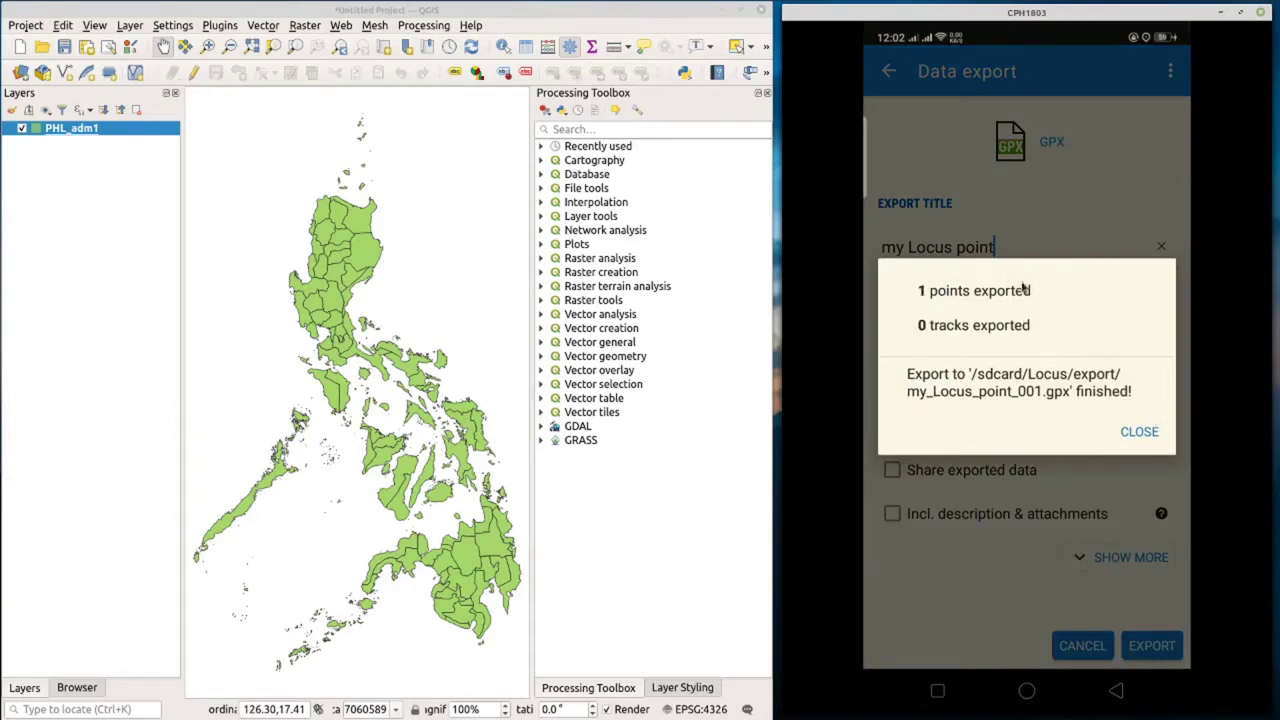
pyautogui.click(1141, 432)
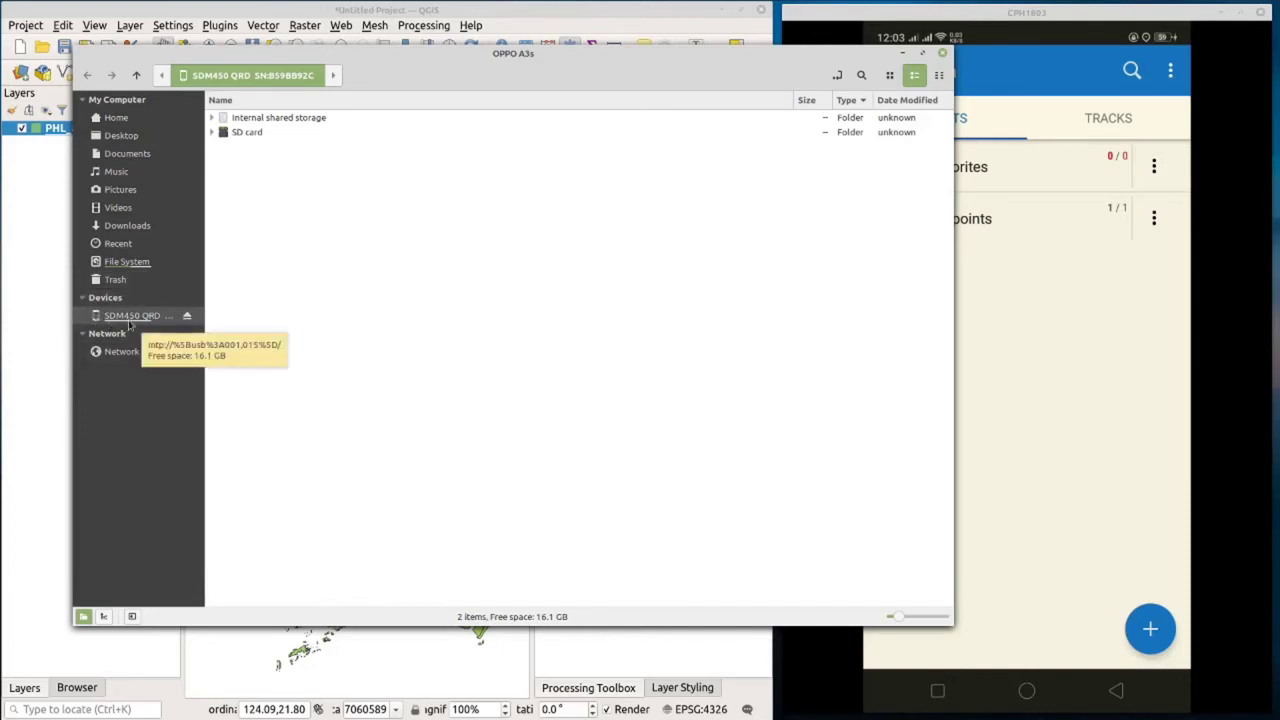
# In the file manager, copy My_Locus_Point.gpx from the Locus/export folder in the phone's internal shared storage
pyautogui.doubleClick(283, 118)
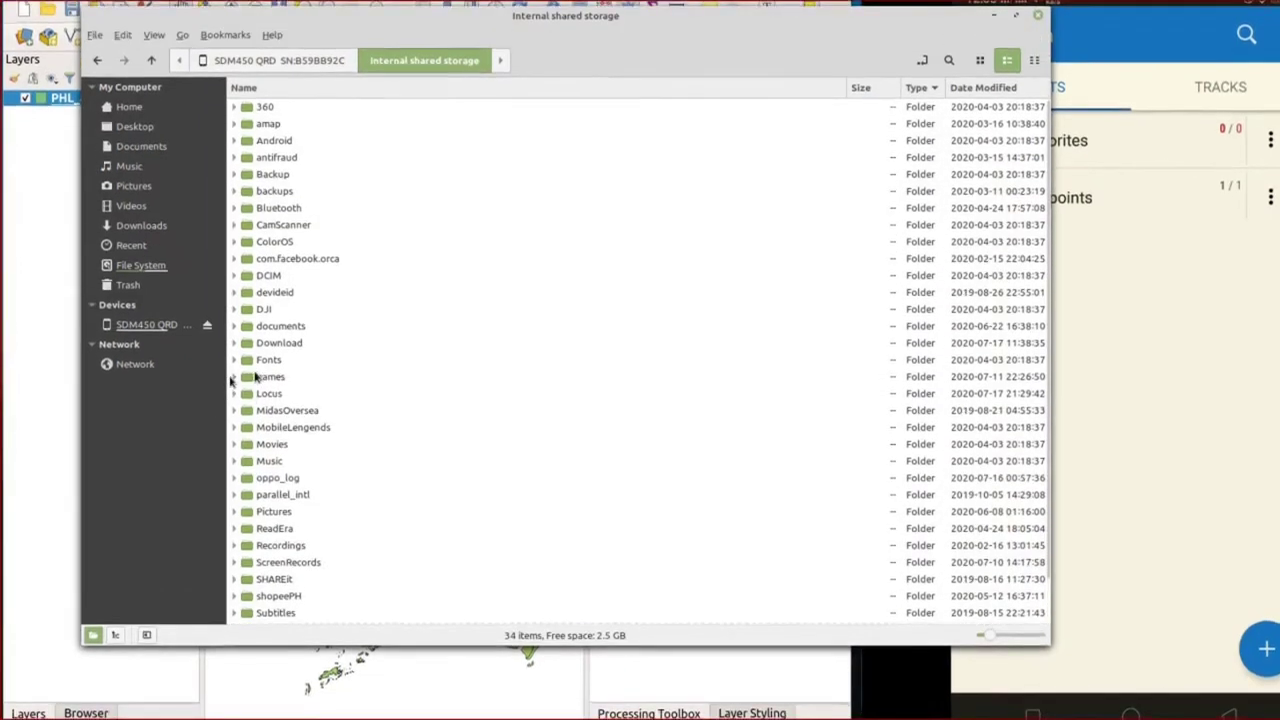
pyautogui.doubleClick(262, 386)
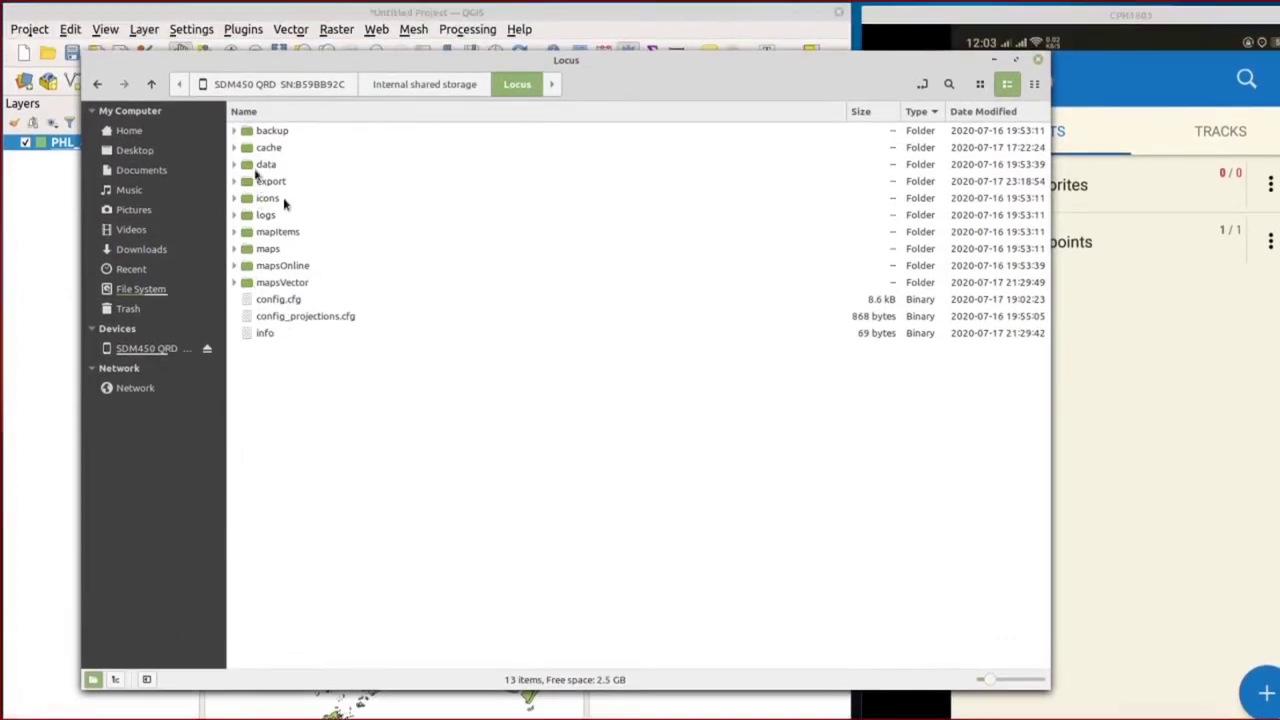
pyautogui.doubleClick(278, 182)
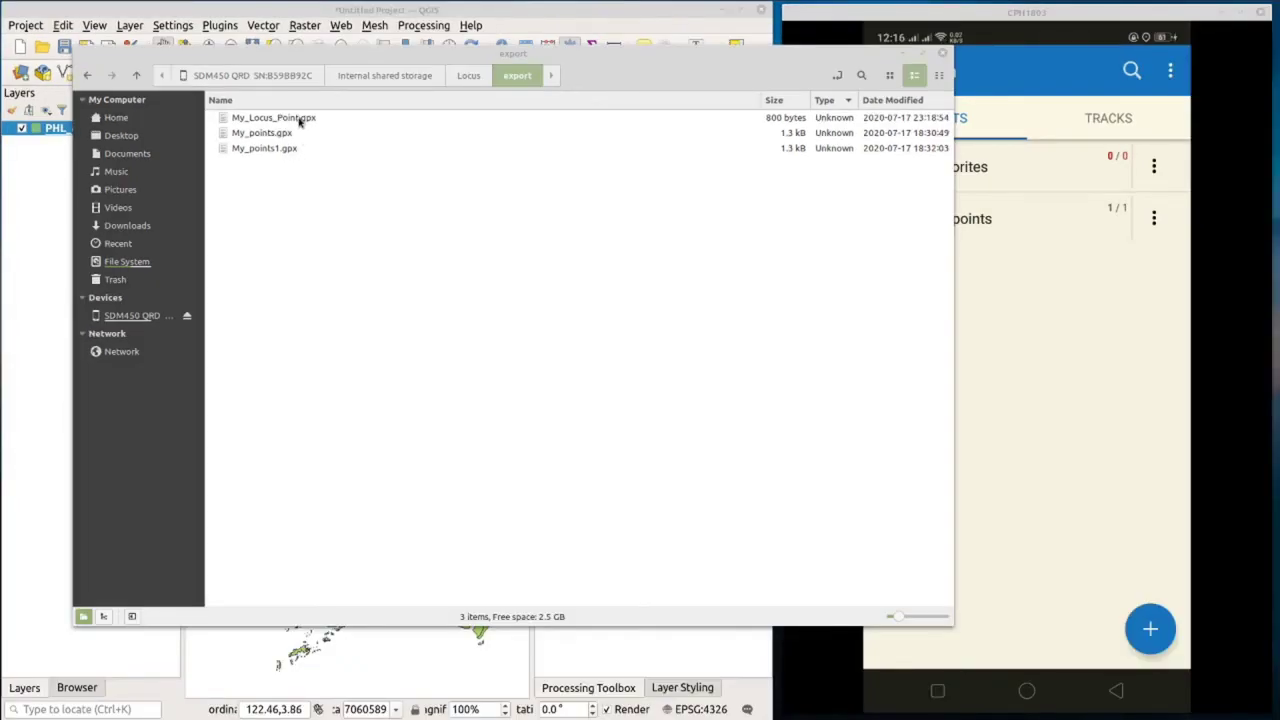
pyautogui.click(299, 121)
pyautogui.rightClick(299, 121)
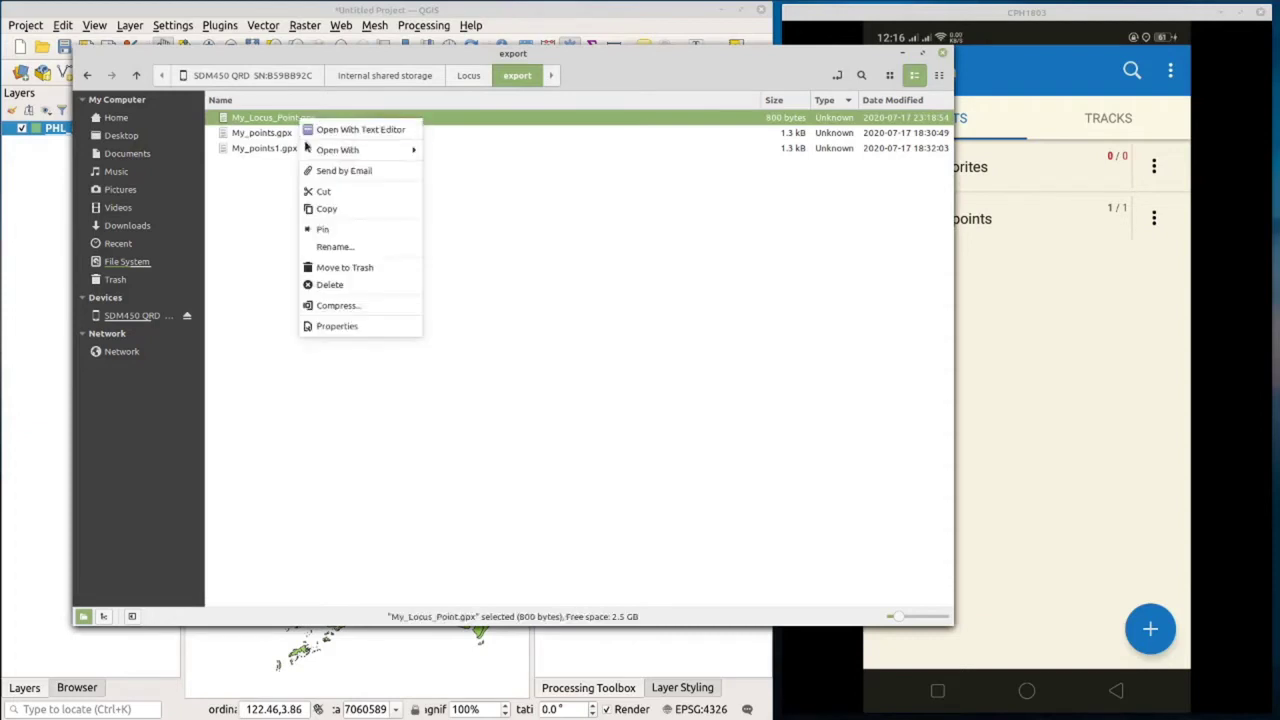
pyautogui.click(332, 212)
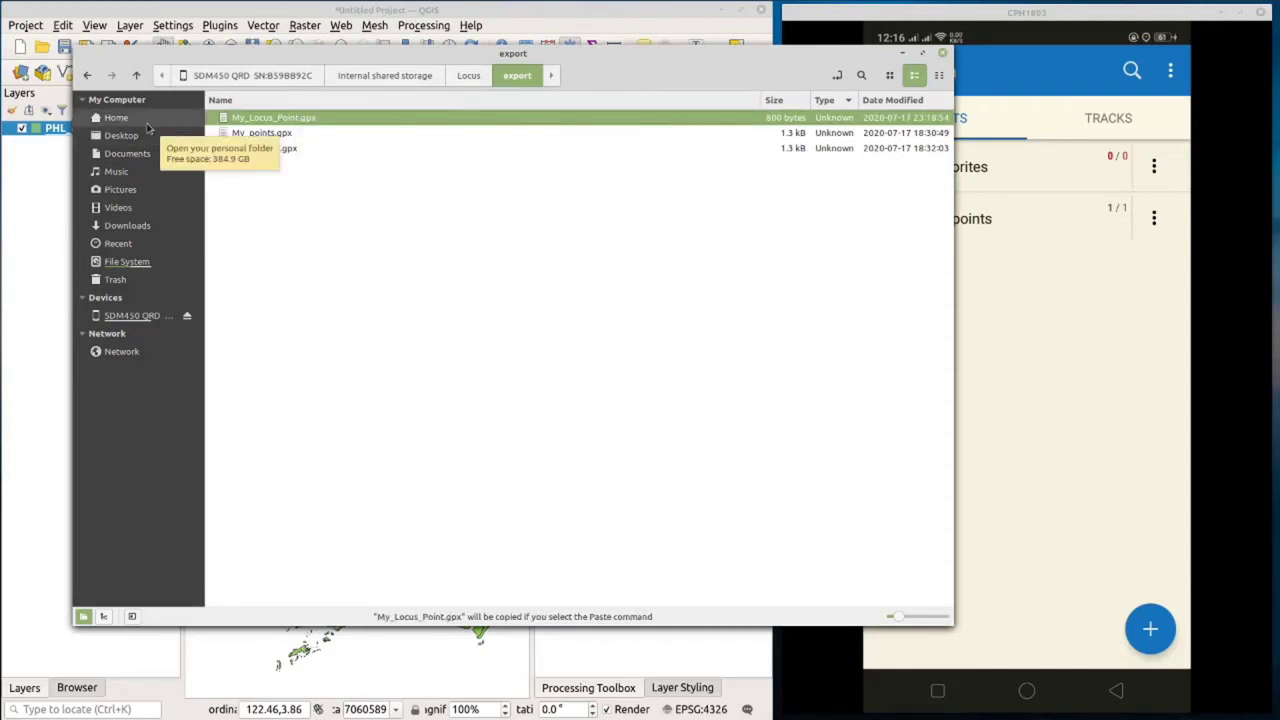
# Paste the copied GPX file into the TheContour folder in the computer's home directory and close the file manager
pyautogui.click(116, 118)
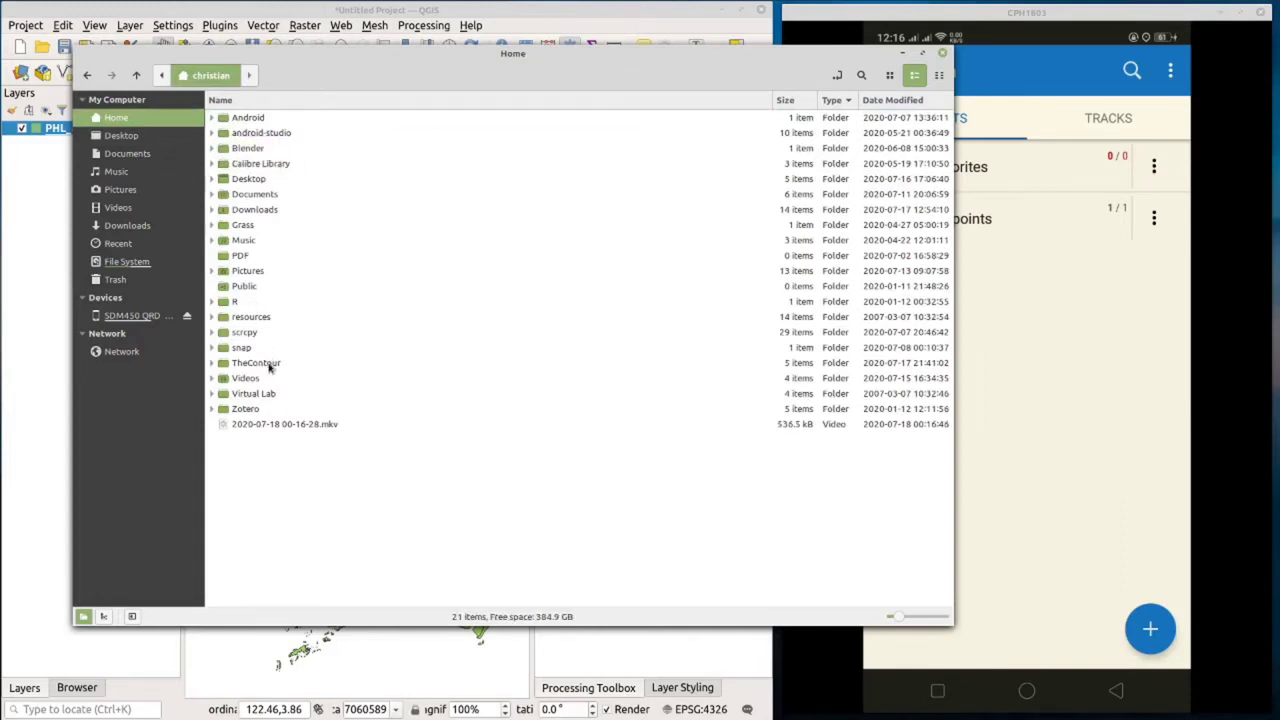
pyautogui.doubleClick(268, 365)
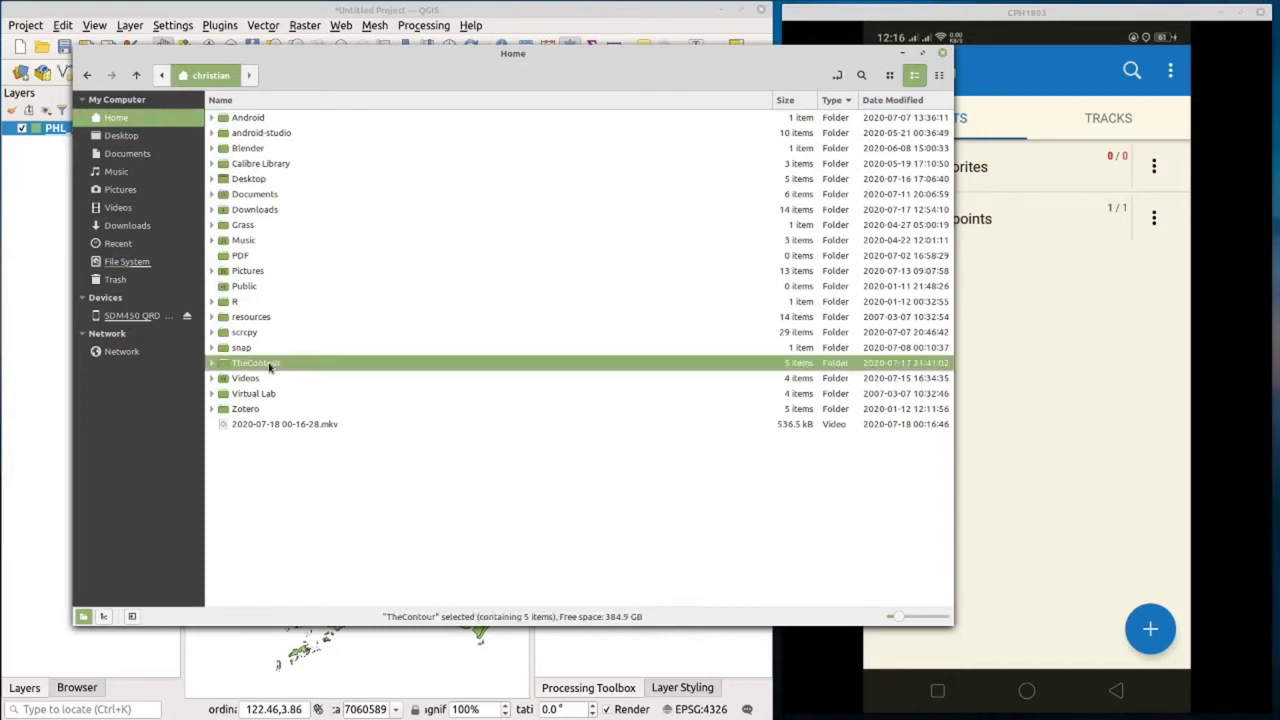
pyautogui.rightClick(270, 258)
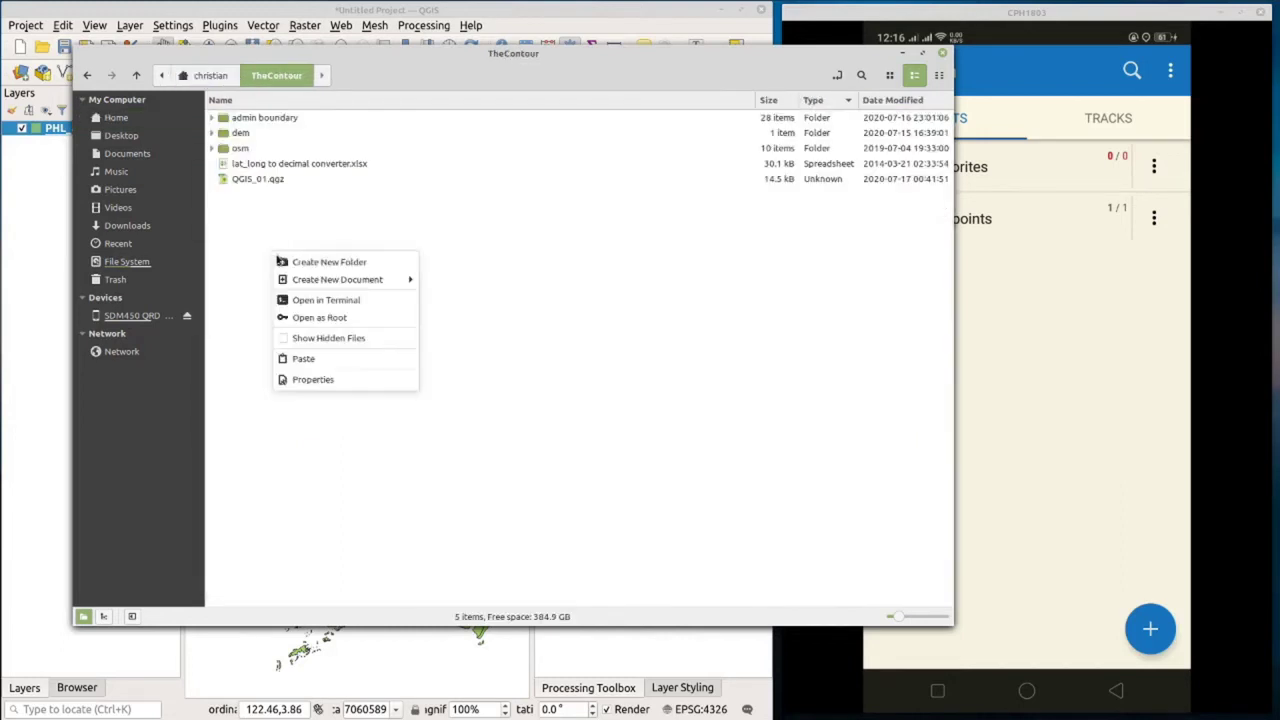
pyautogui.click(318, 358)
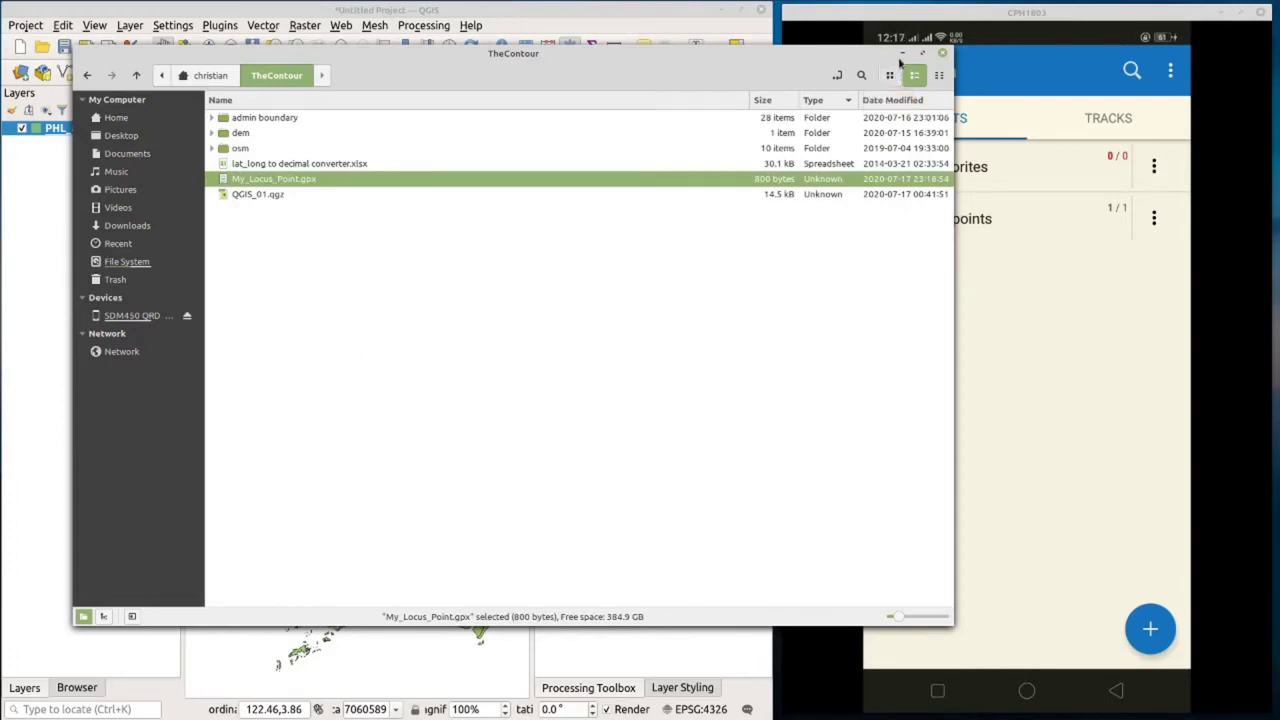
pyautogui.click(945, 57)
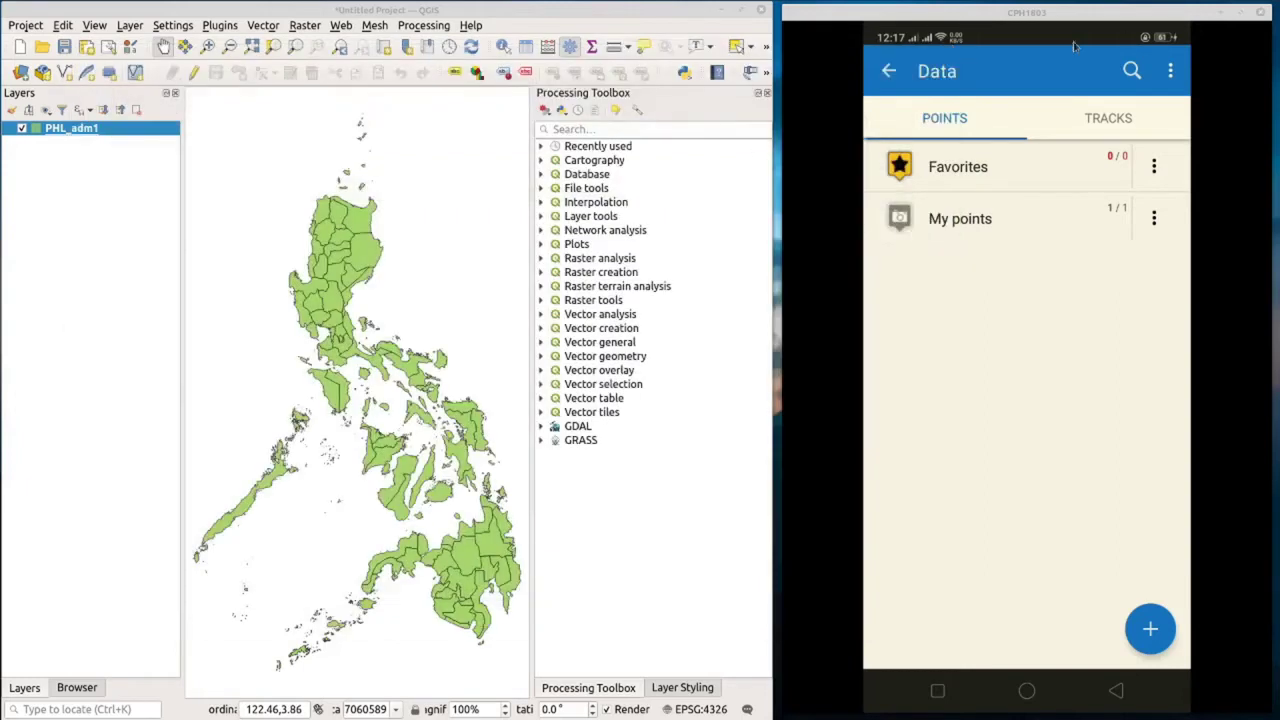
# Close the phone mirroring window and maximize the QGIS window
pyautogui.click(1261, 12)
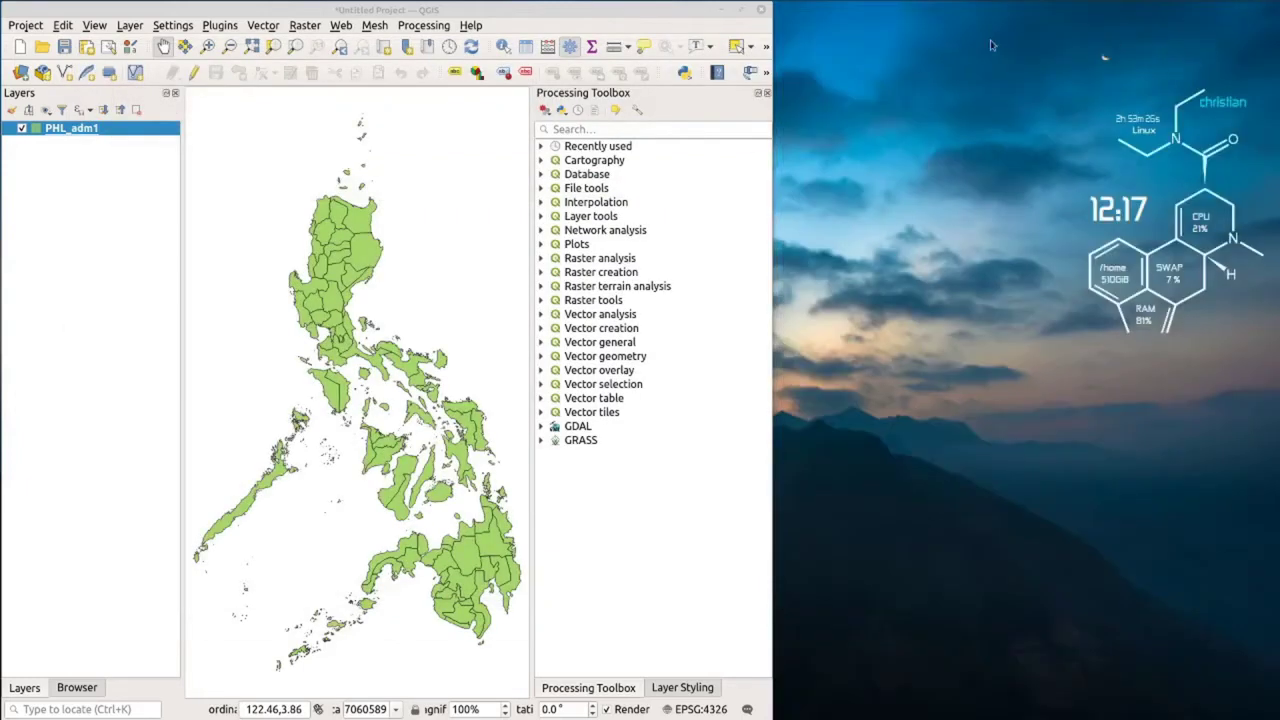
pyautogui.click(742, 12)
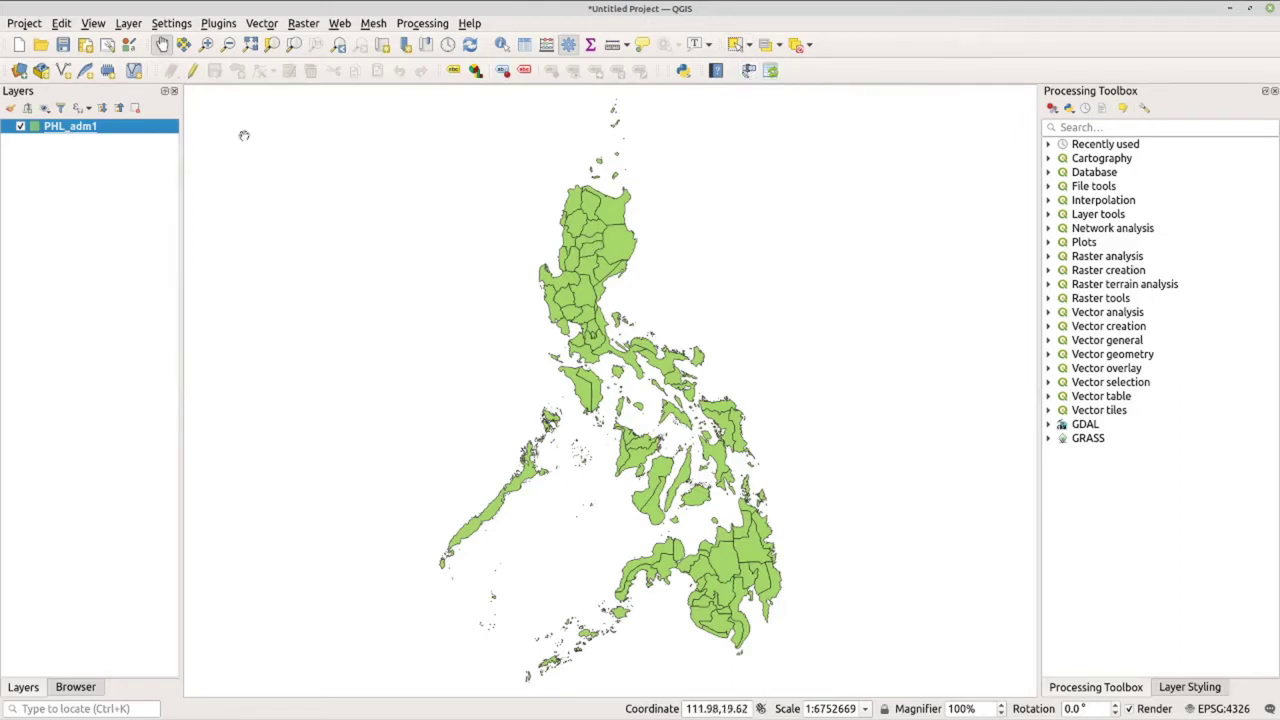
# Search the QGIS plugin manager for "gps" and check the details of the GPS Tools core plugin
pyautogui.click(216, 25)
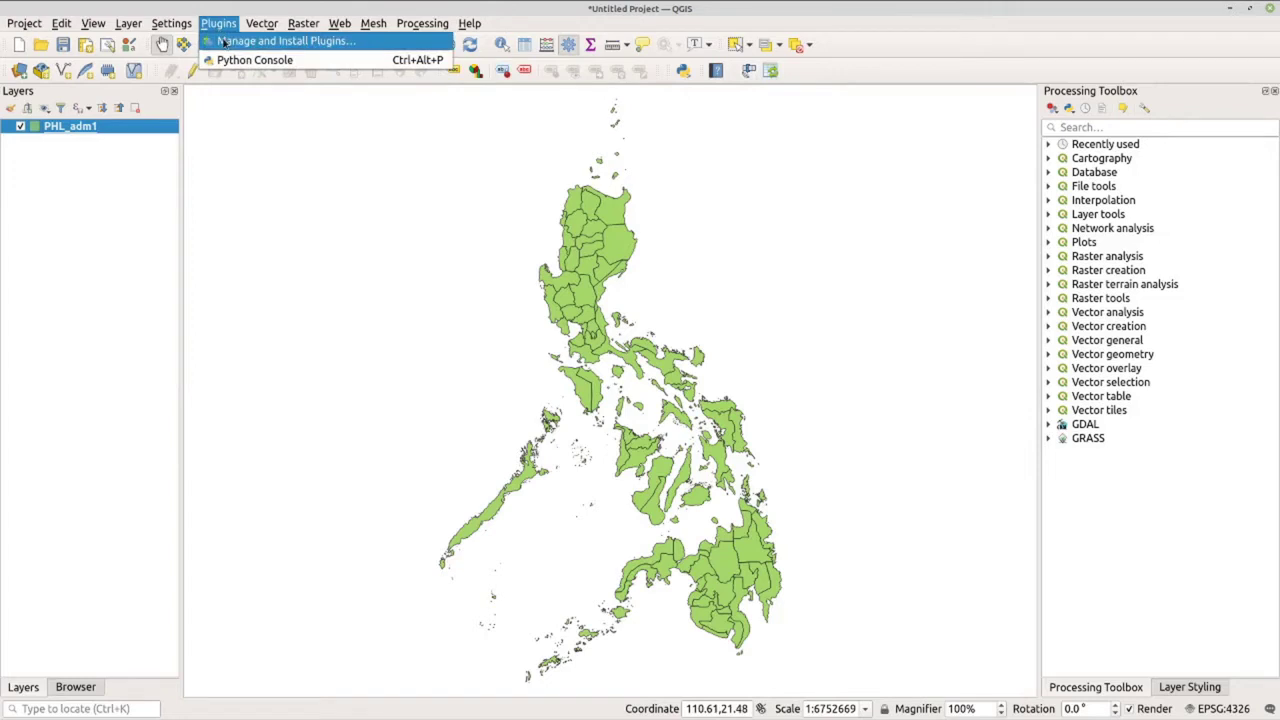
pyautogui.click(222, 41)
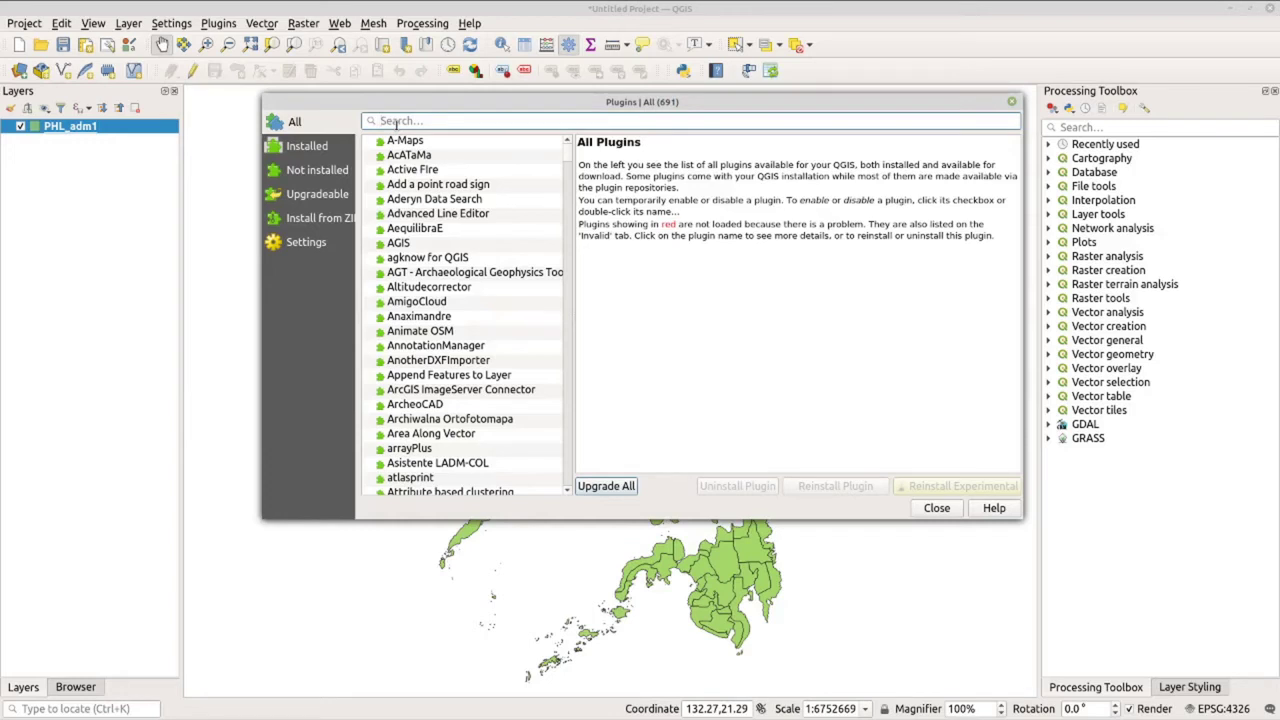
pyautogui.write('gps')
pyautogui.press('BackSpace')
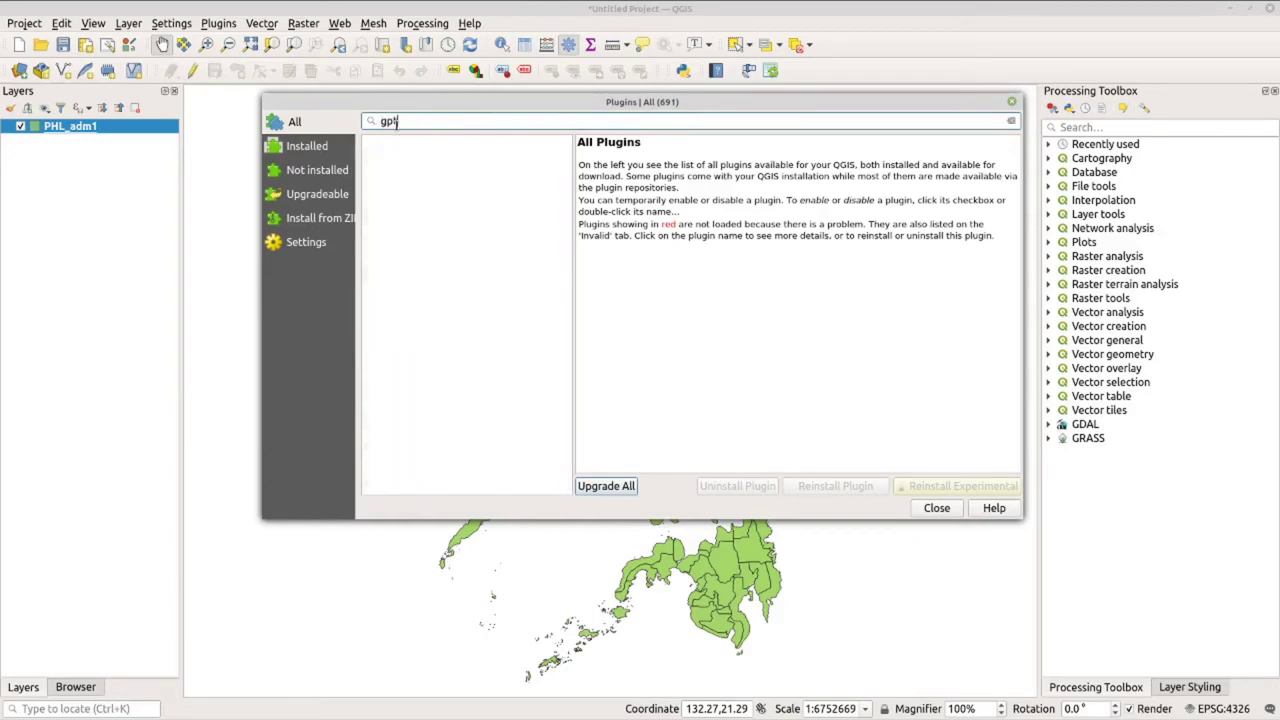
pyautogui.write('s')
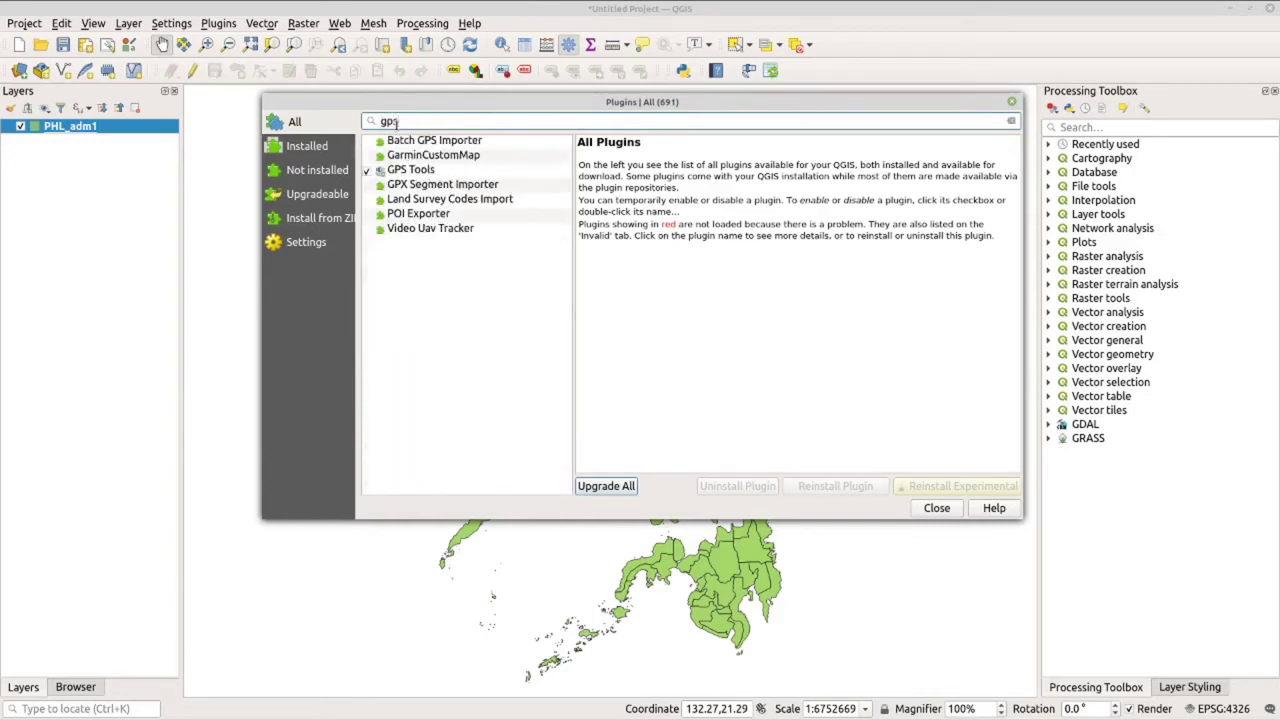
pyautogui.click(418, 172)
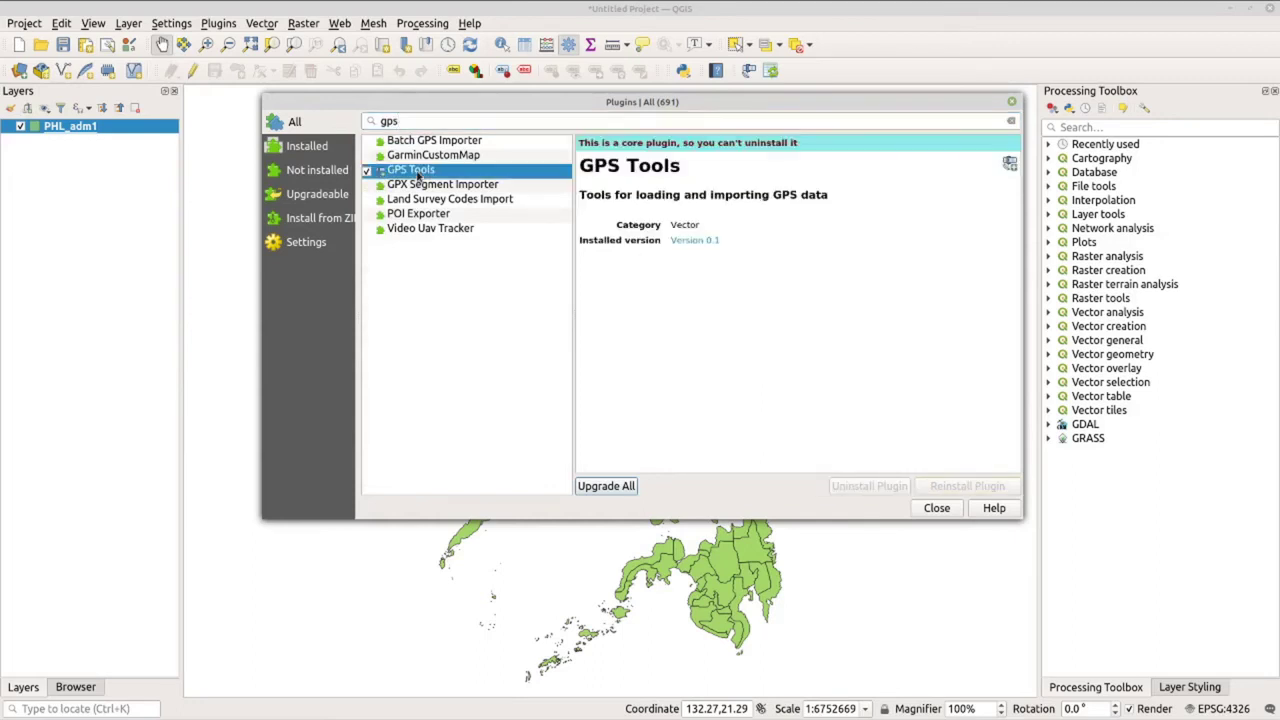
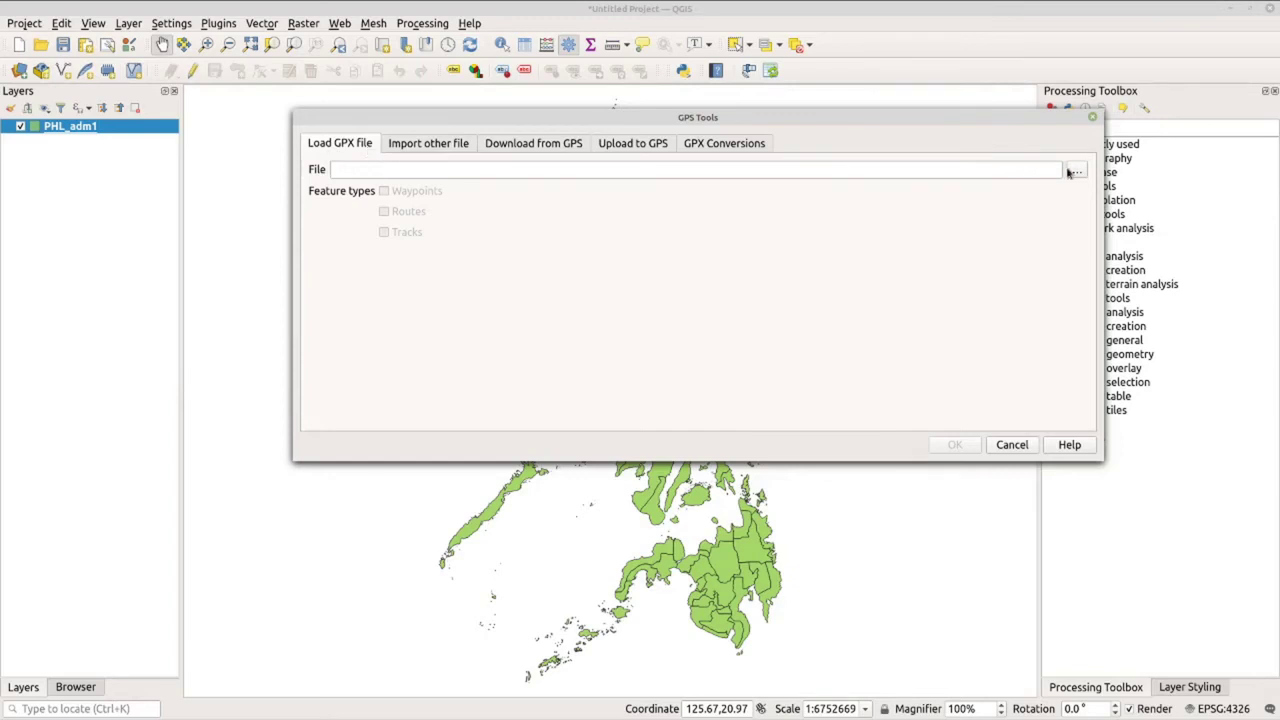
# Load My_Locus_Point.gpx from the TheContour folder with GPS Tools, including waypoints, routes and tracks
pyautogui.click(1076, 171)
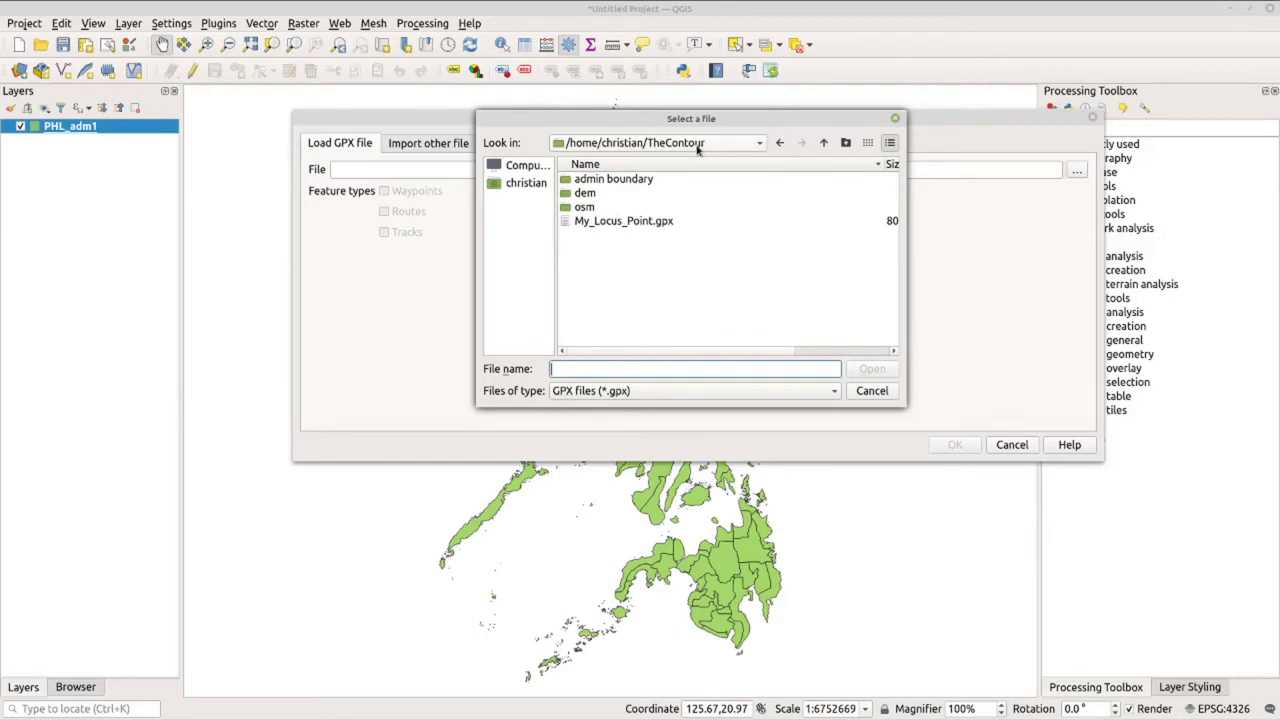
pyautogui.click(637, 222)
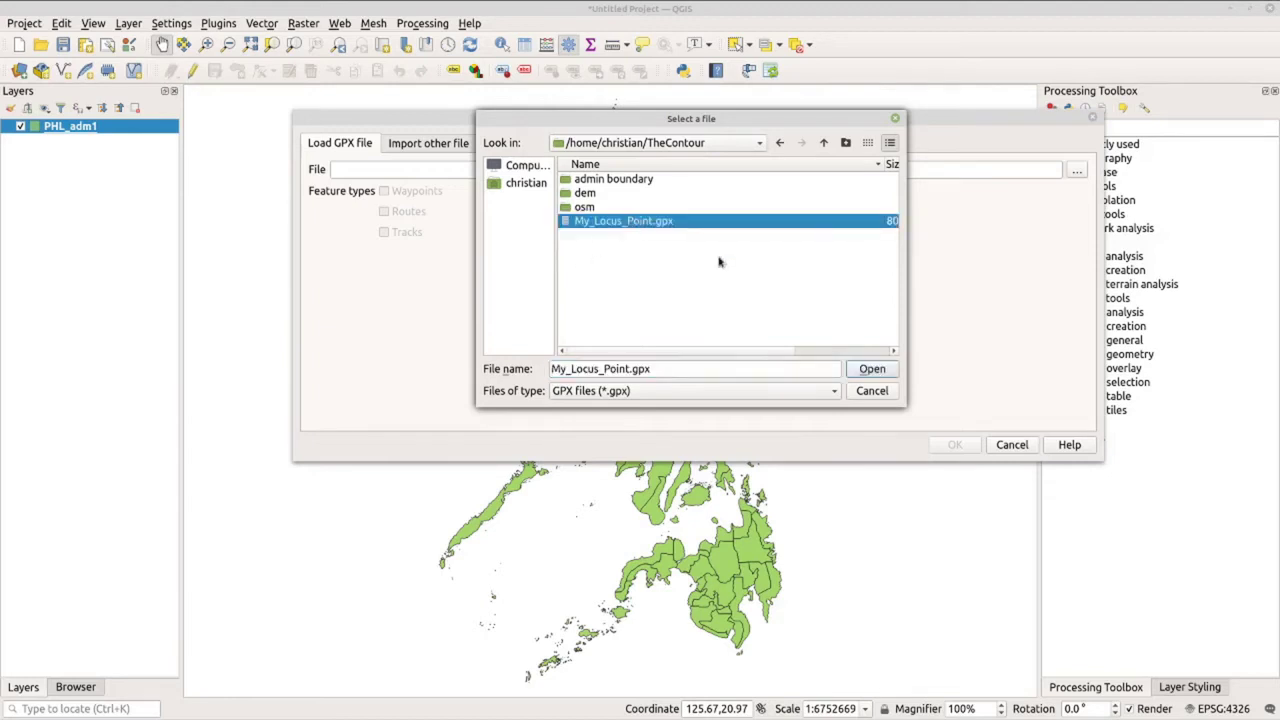
pyautogui.click(873, 371)
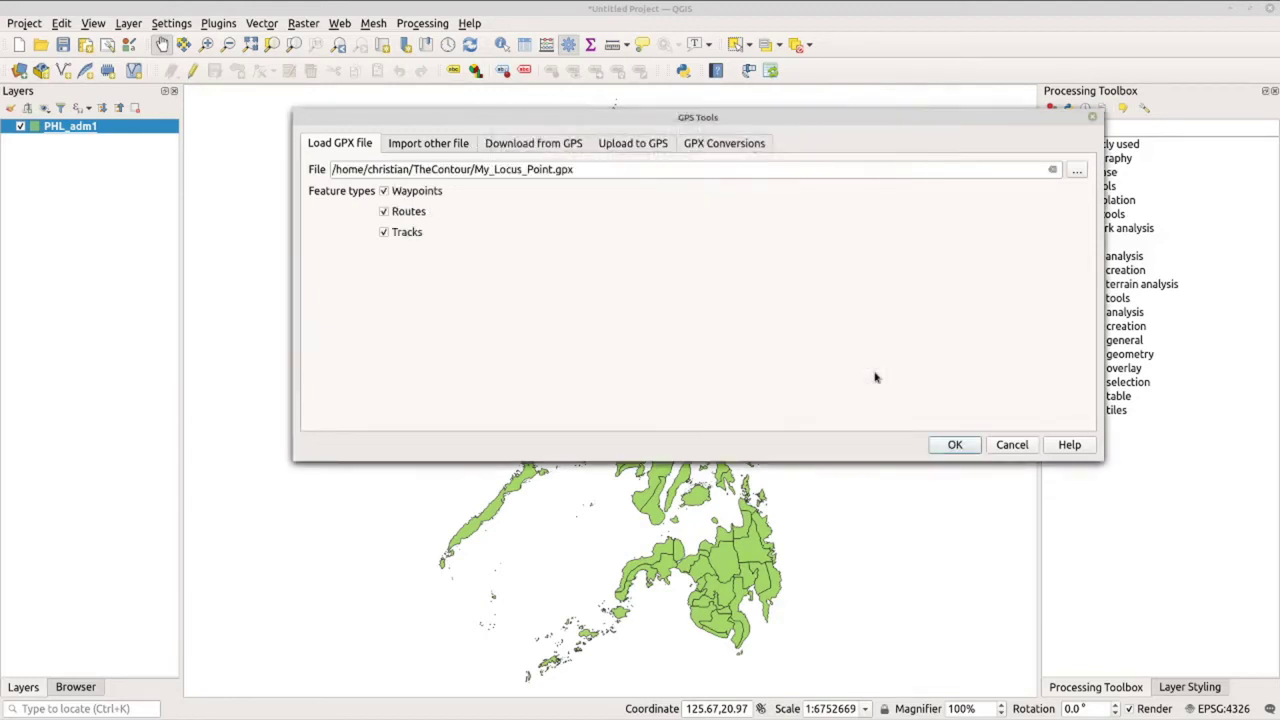
pyautogui.click(955, 446)
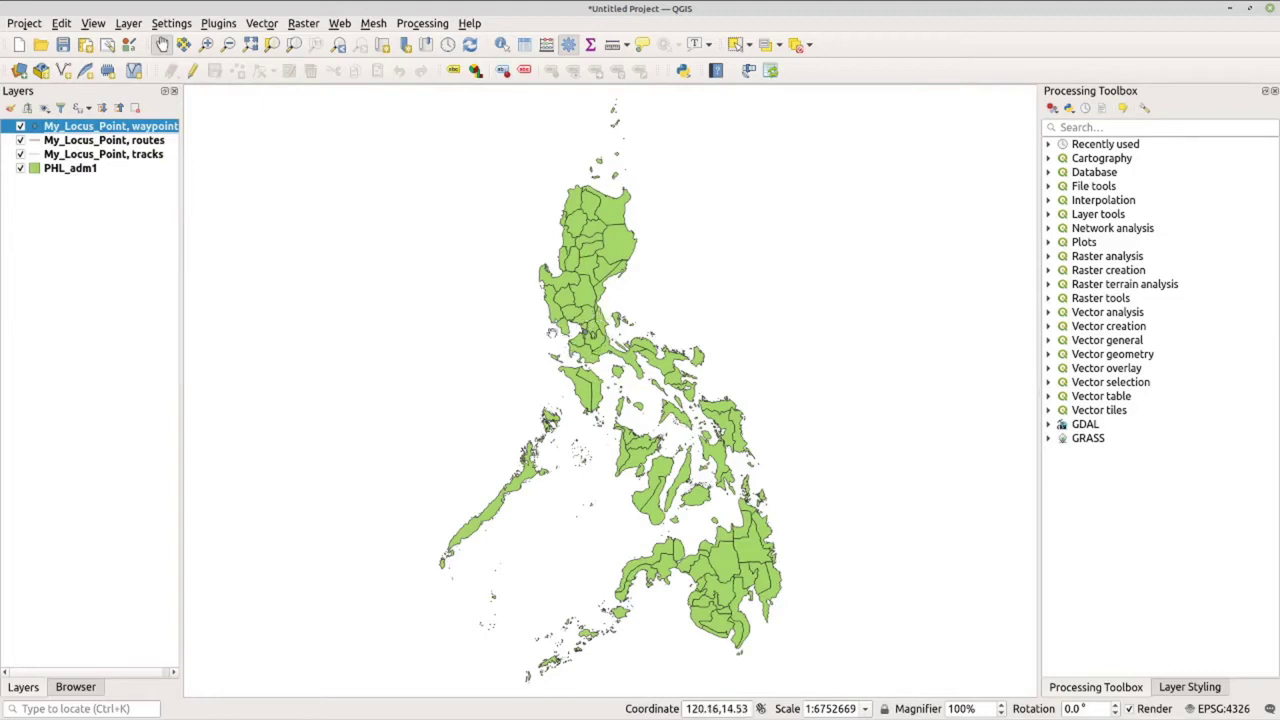
# Style the My_Locus_Point waypoints layer's simple marker with a size of 5 mm and red fill #ed1919
pyautogui.doubleClick(146, 133)
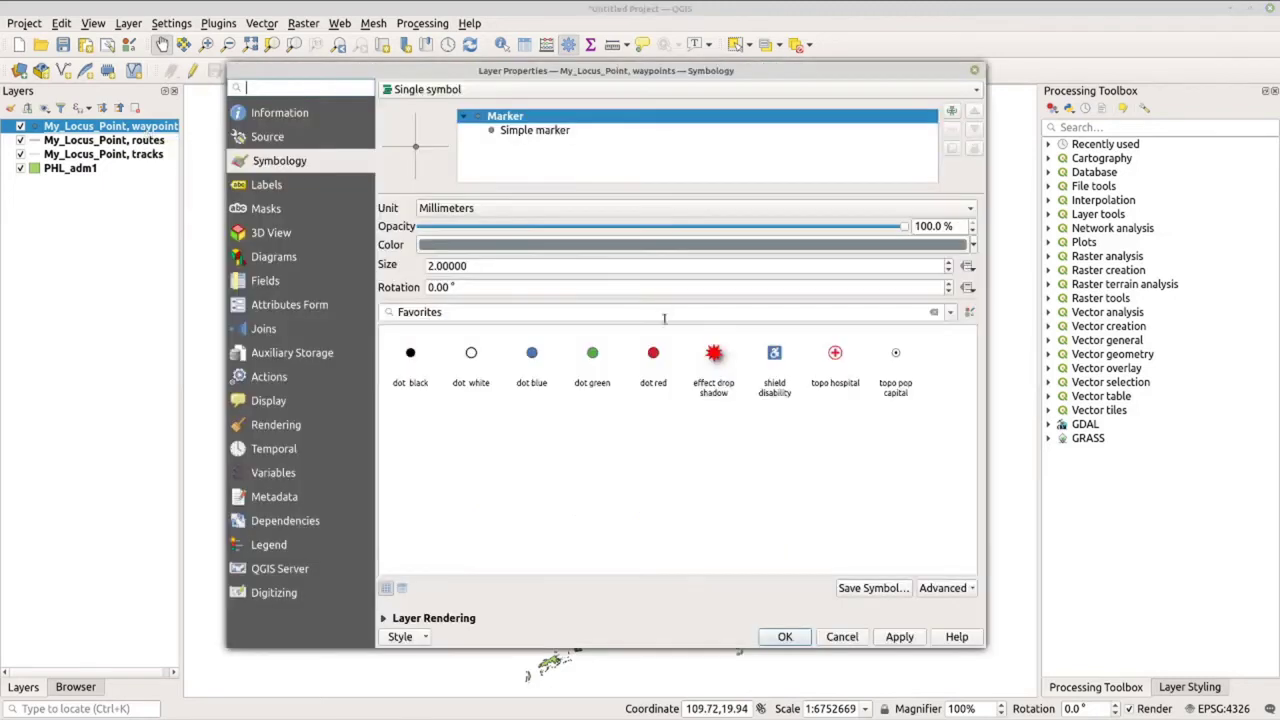
pyautogui.click(580, 134)
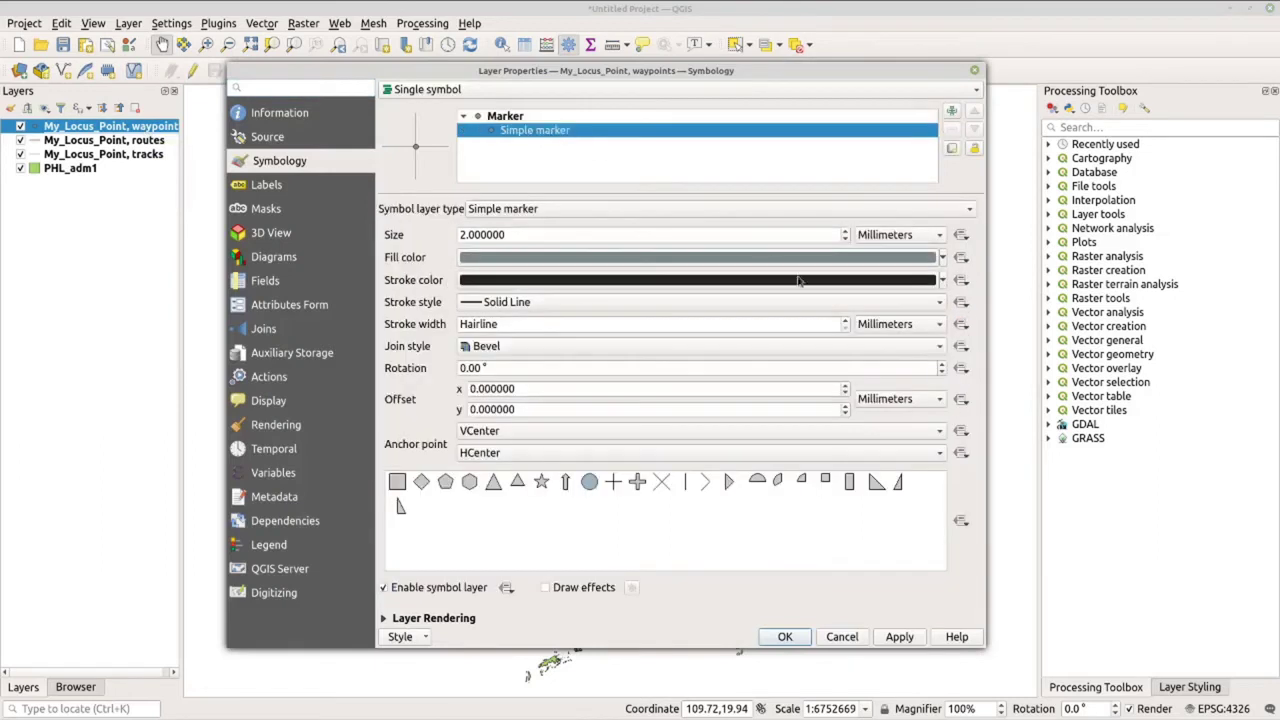
pyautogui.click(844, 231)
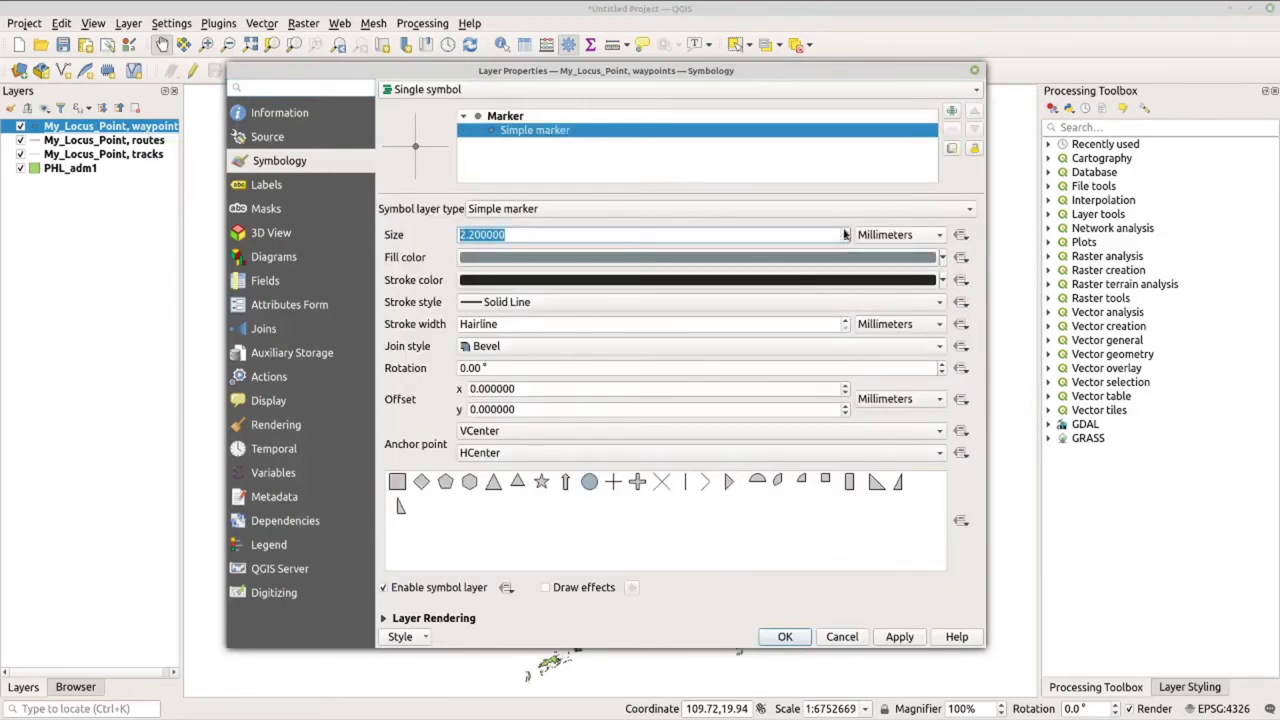
pyautogui.moveTo(844, 231); pyautogui.dragTo(844, 234)
pyautogui.click(548, 260)
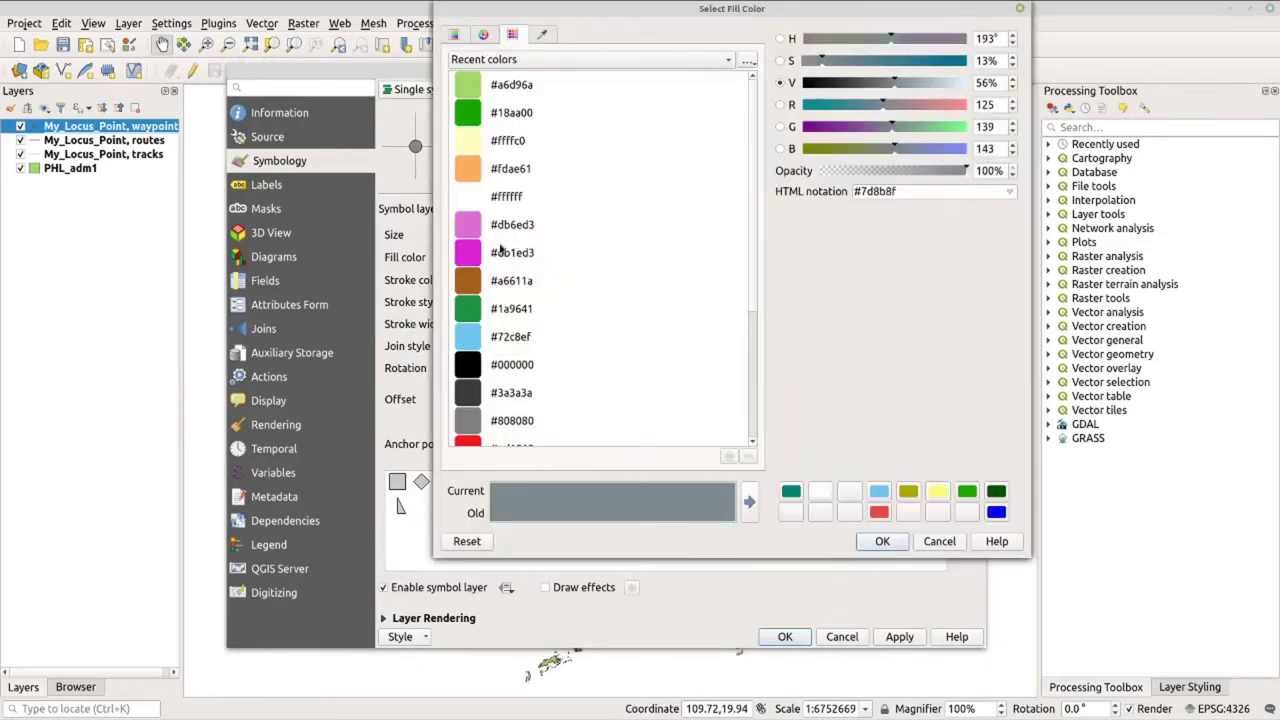
pyautogui.click(533, 444)
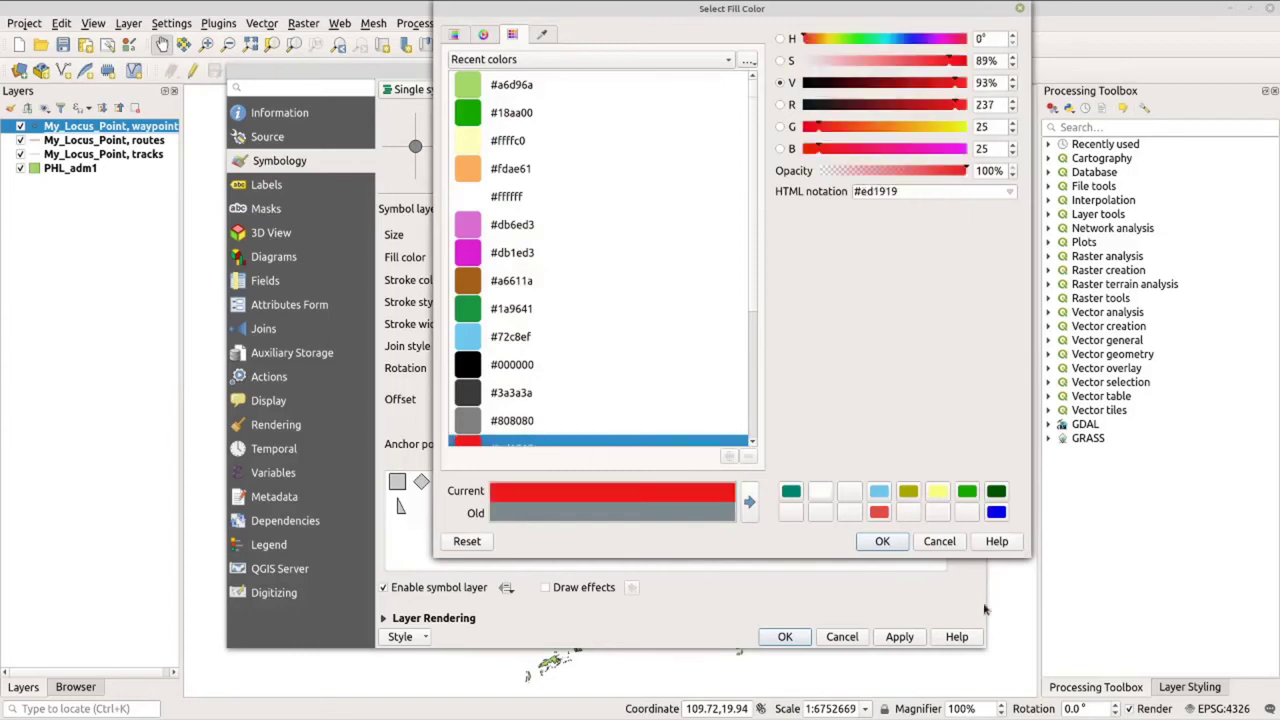
pyautogui.click(882, 541)
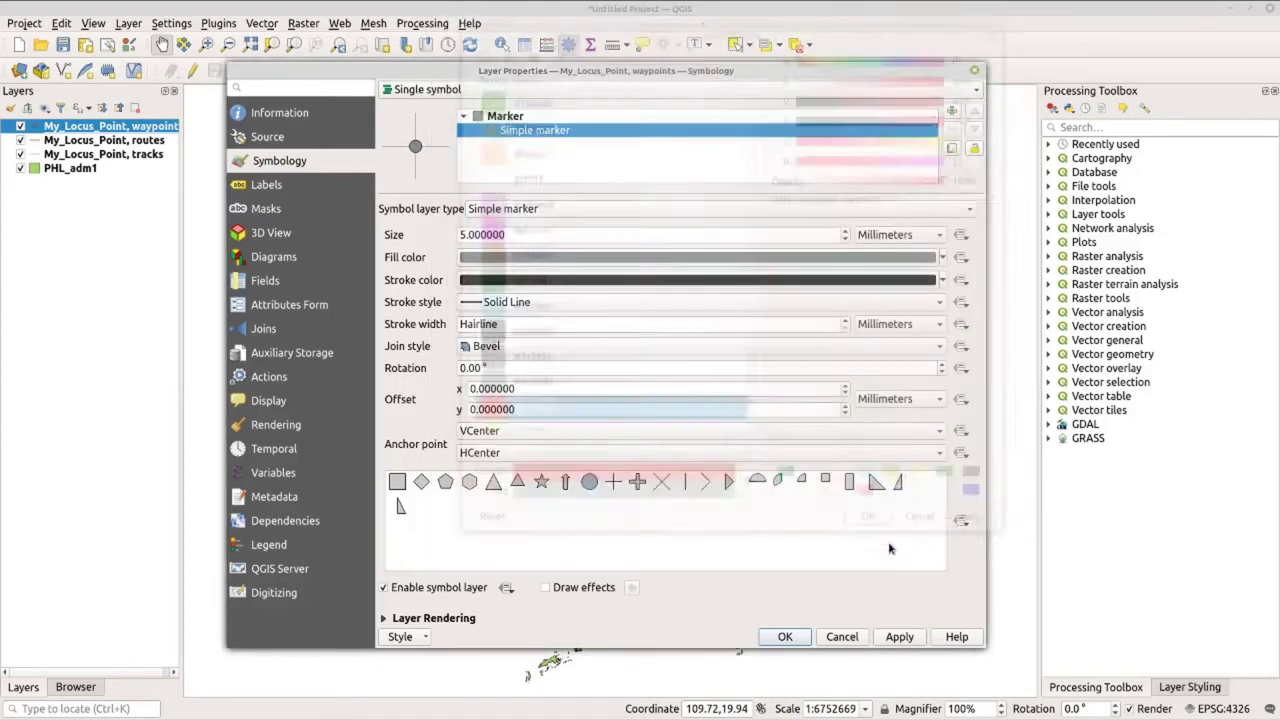
pyautogui.click(785, 637)
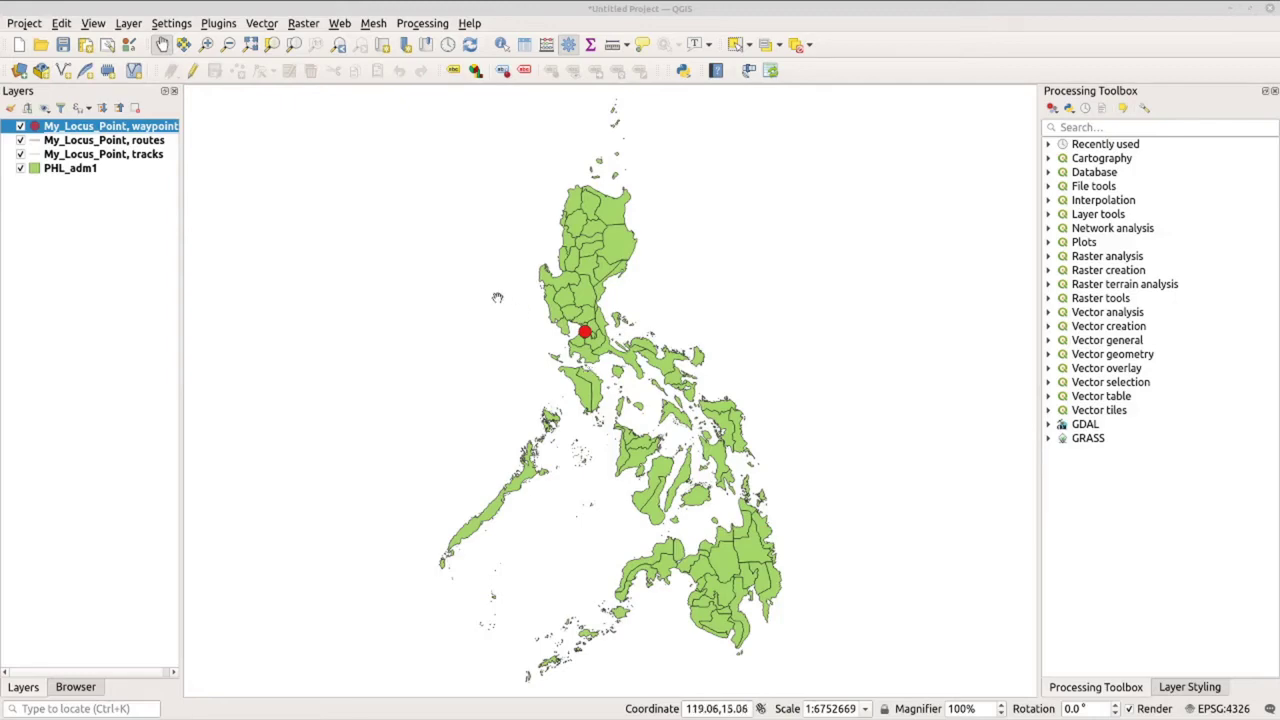
# Switch to the paper in Okular and examine the first and last site coordinates in Table 1's Latitude / Longitude column
pyautogui.click(369, 10)
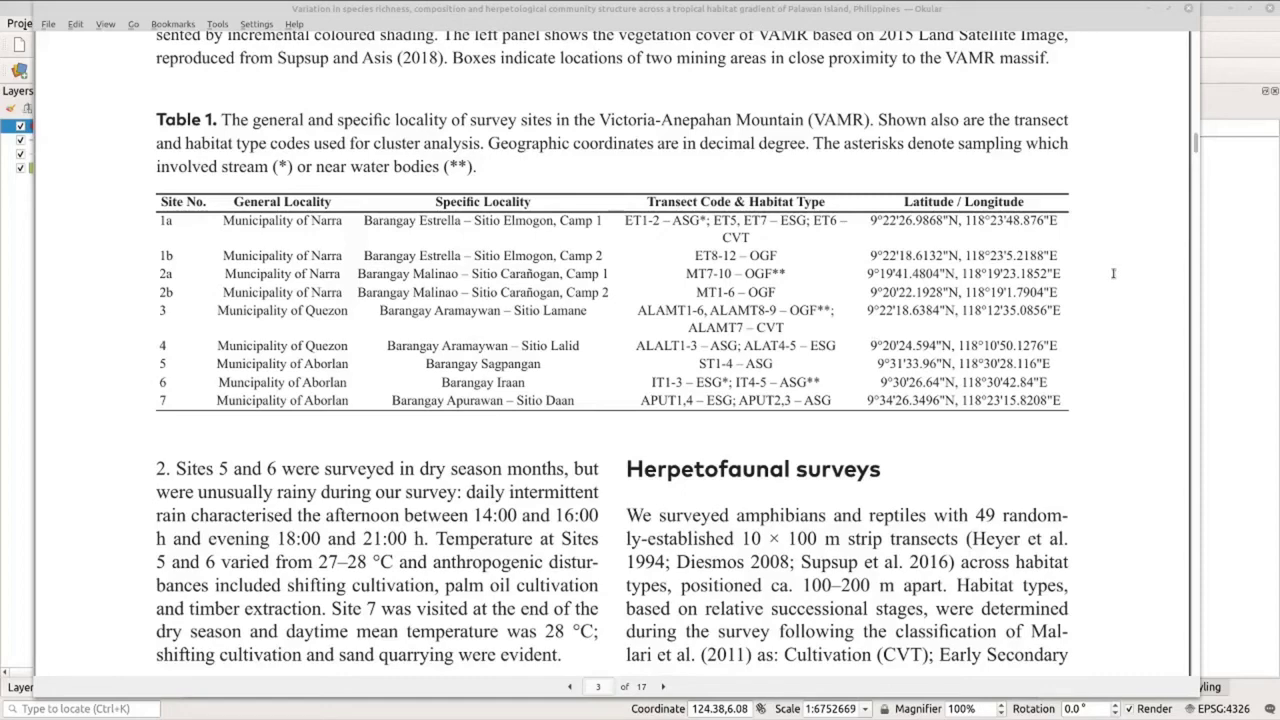
pyautogui.scroll(2, 1134, 268)
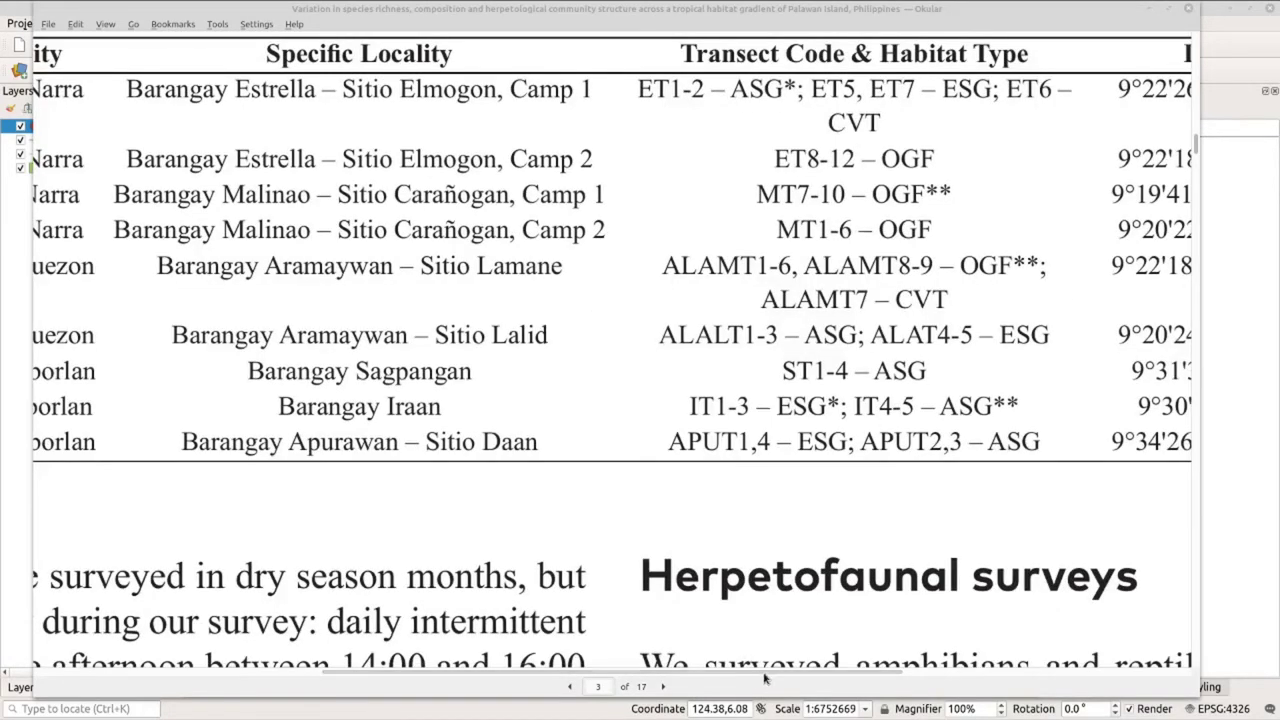
pyautogui.moveTo(767, 675); pyautogui.dragTo(1040, 681)
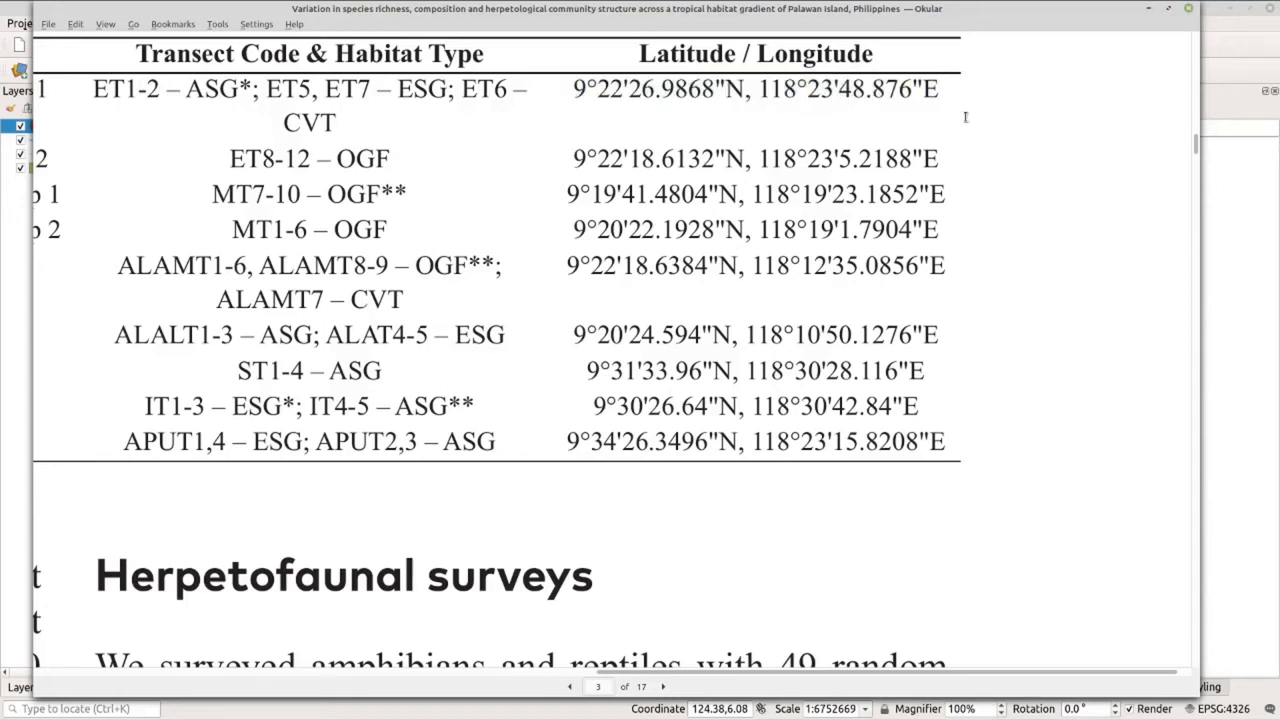
pyautogui.moveTo(955, 90); pyautogui.dragTo(586, 91)
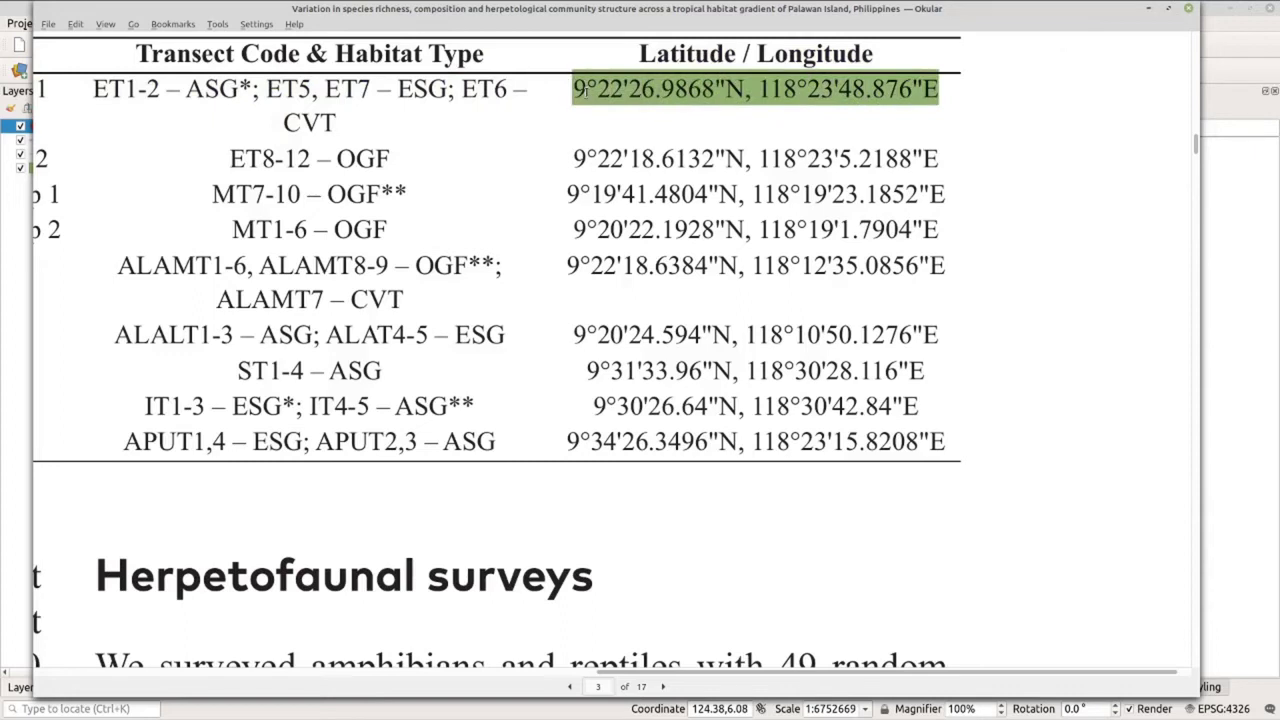
pyautogui.moveTo(954, 441); pyautogui.dragTo(577, 430)
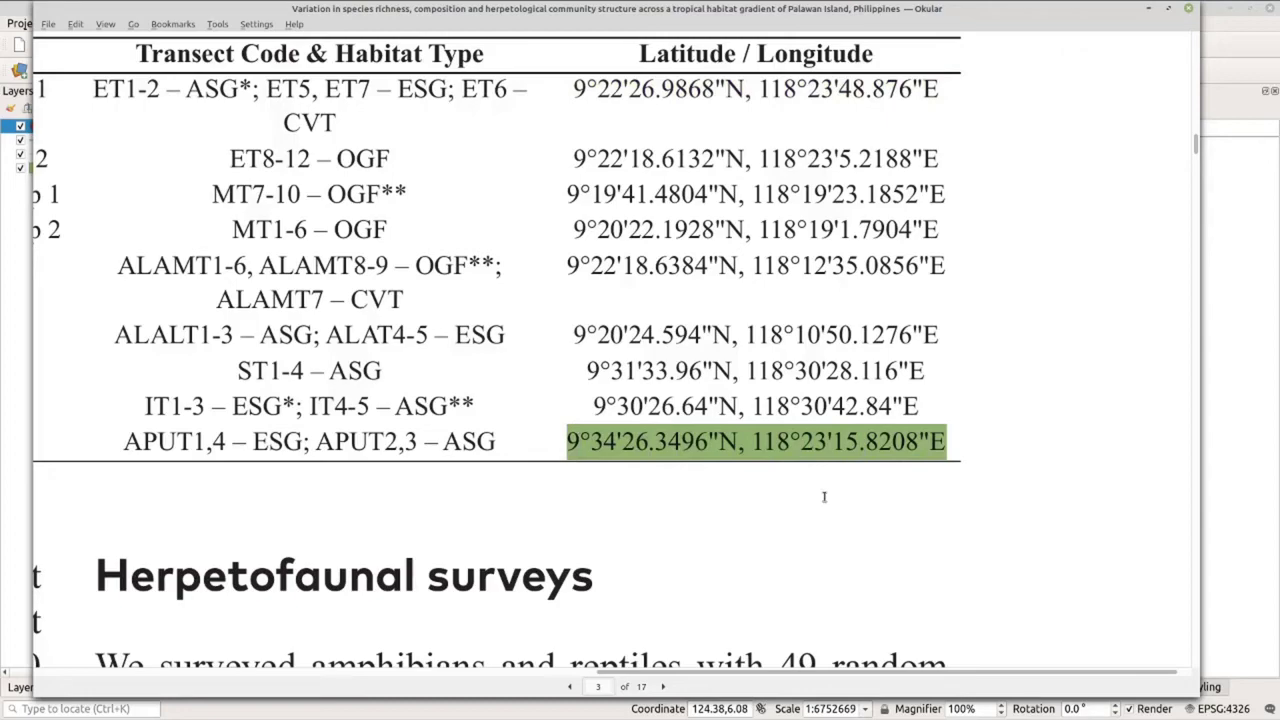
# Switch to the lat_long to decimal converter.xlsx spreadsheet in LibreOffice Calc and inspect the conversion formulas in B3 and C3
pyautogui.hotkey('alt', 'Tab')
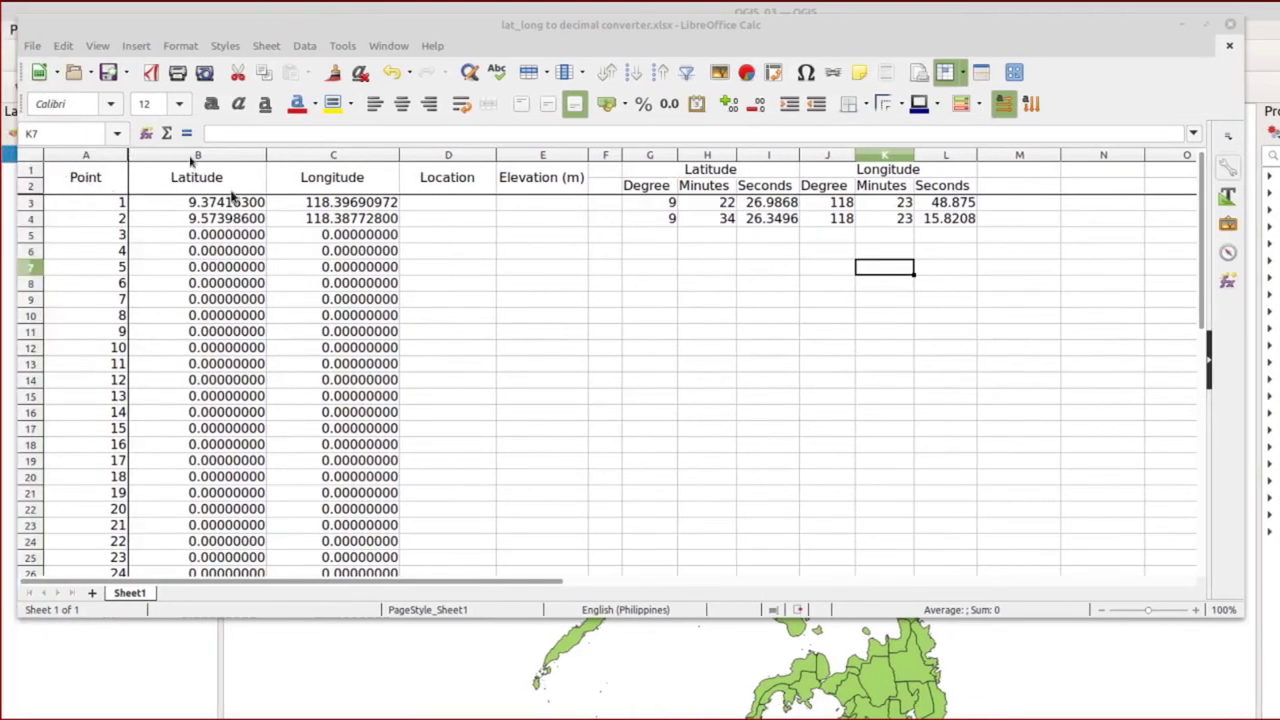
pyautogui.click(231, 203)
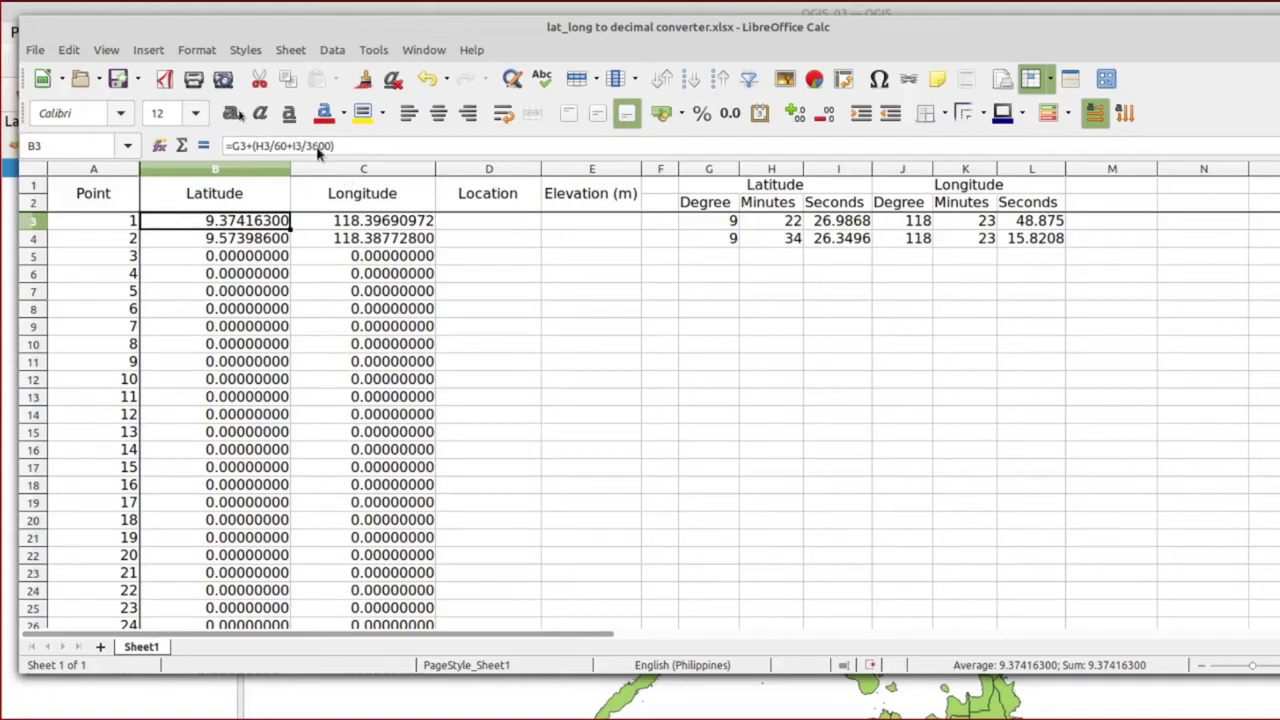
pyautogui.click(378, 224)
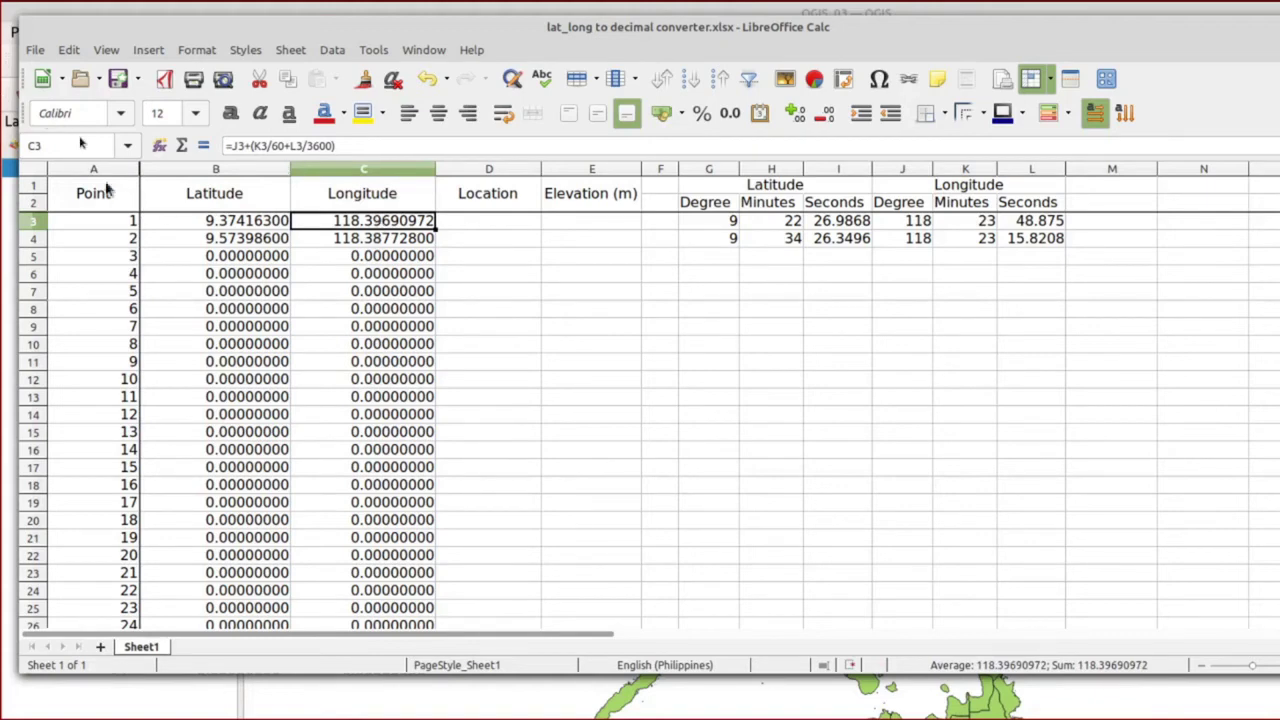
# Copy the point, latitude and longitude range A1:C4 and insert a new sheet named Sheet2 before the current sheet
pyautogui.moveTo(108, 193); pyautogui.dragTo(352, 243)
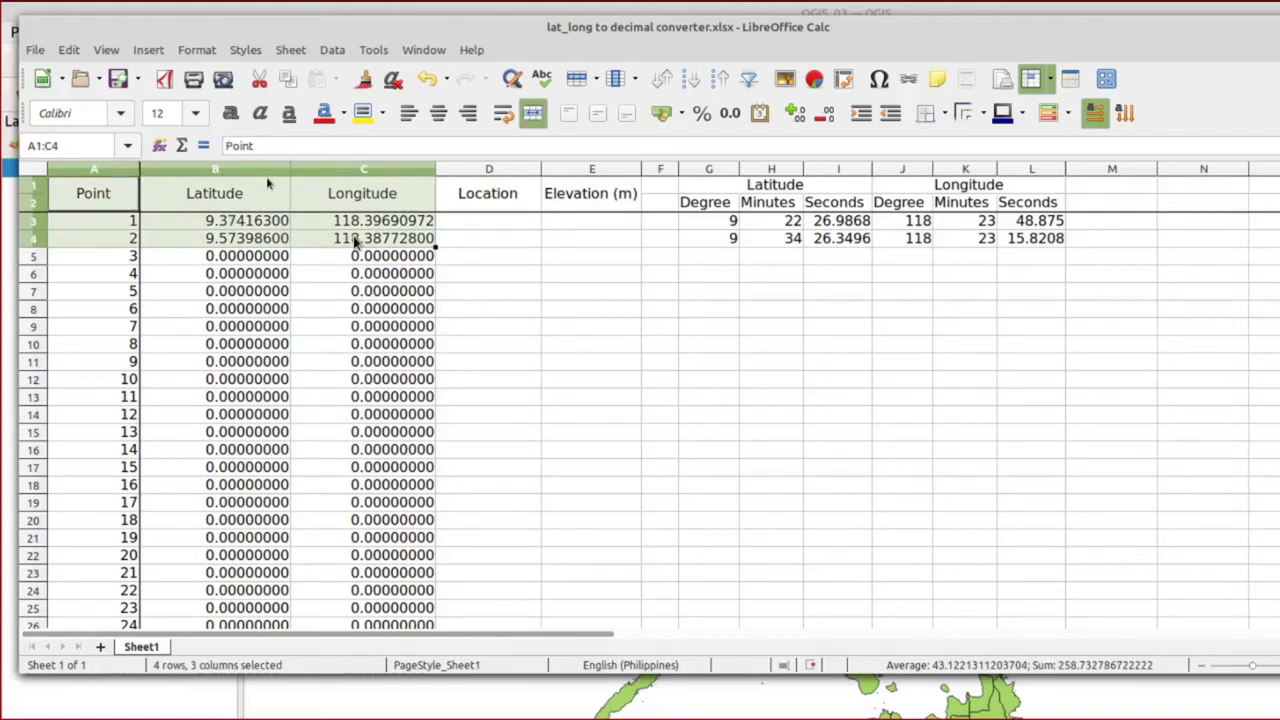
pyautogui.hotkey('ctrl', 'c')
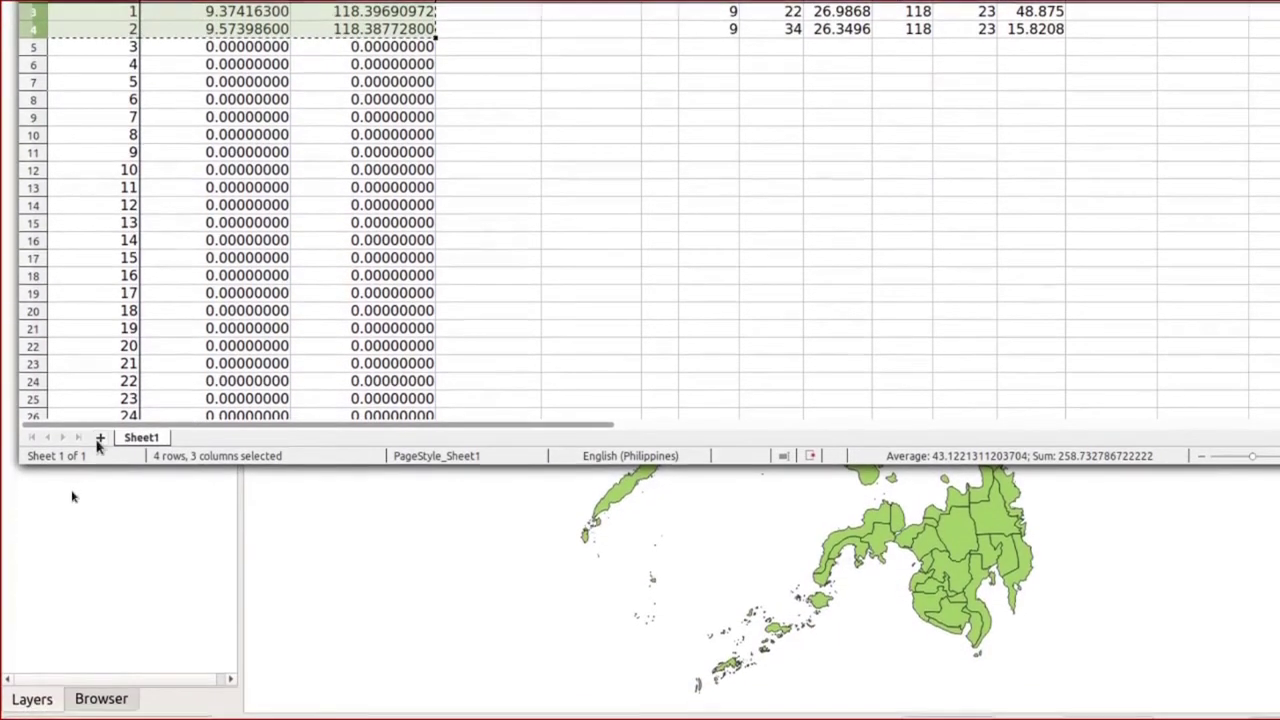
pyautogui.click(100, 442)
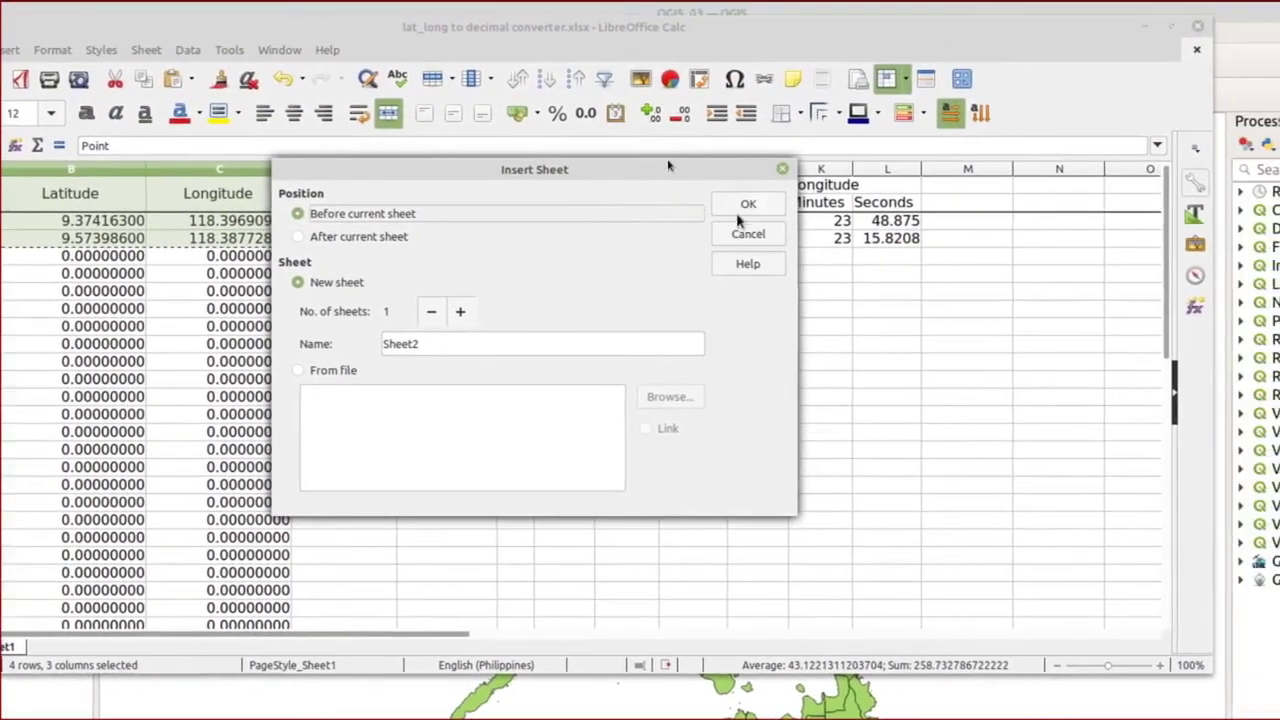
pyautogui.click(785, 200)
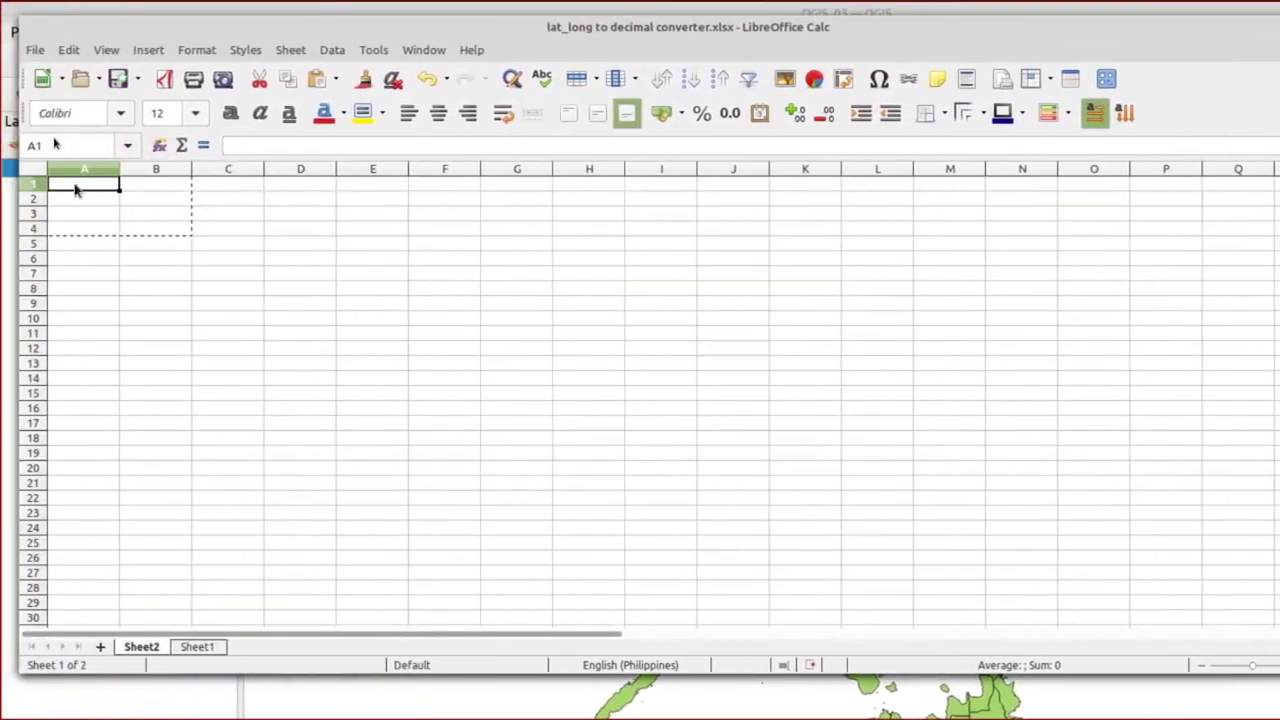
# Paste the copied range as numbers only at A1 of Sheet2 and delete the empty first row
pyautogui.hotkey('ctrl', 'v')
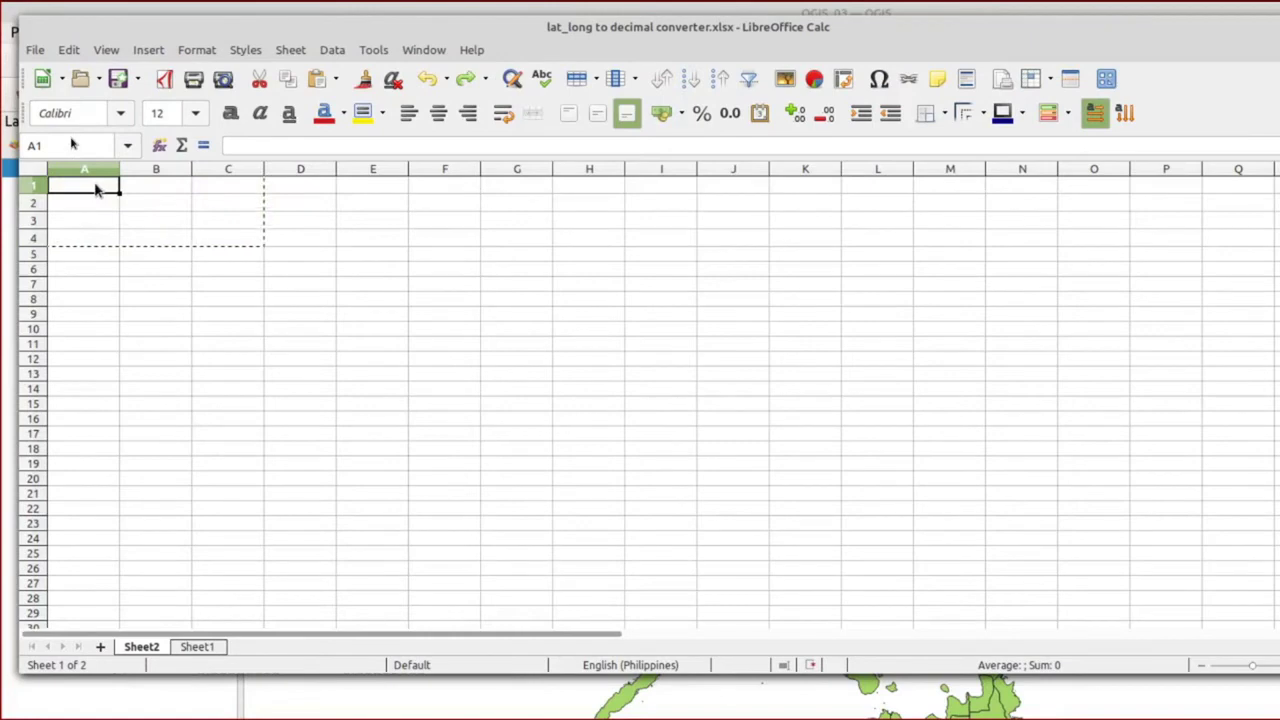
pyautogui.rightClick(96, 188)
pyautogui.moveTo(260, 272)
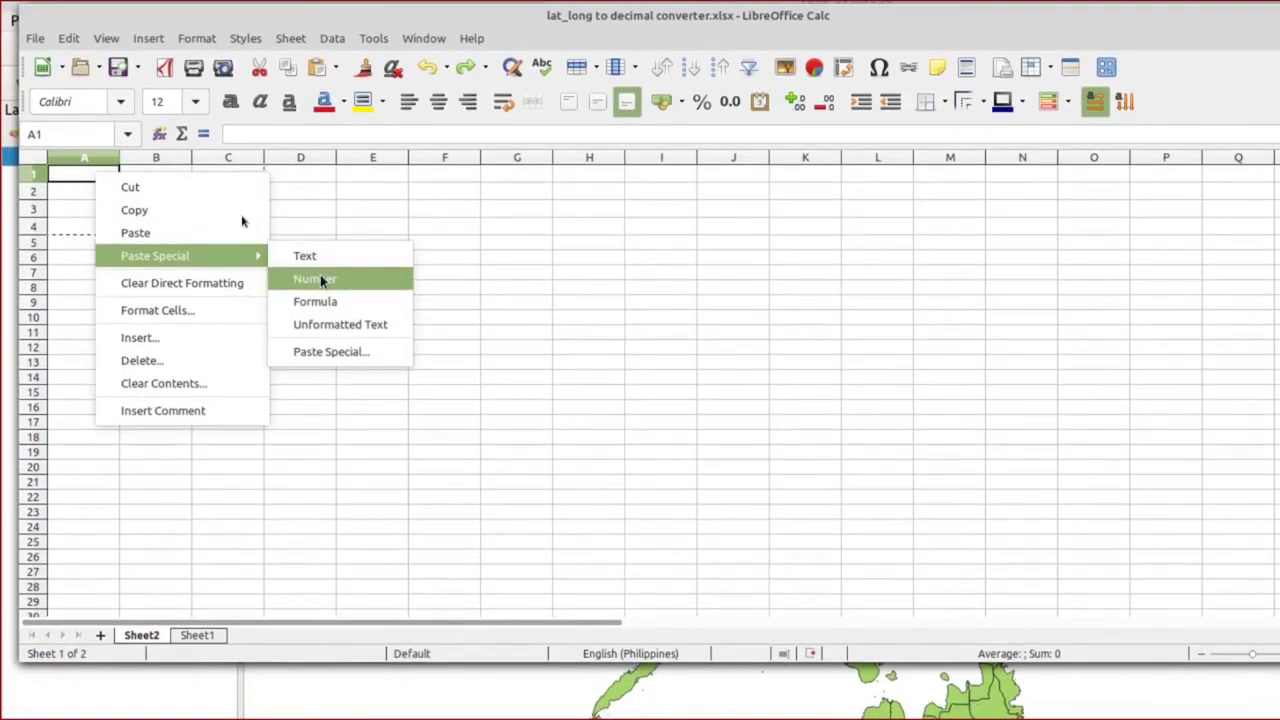
pyautogui.click(320, 286)
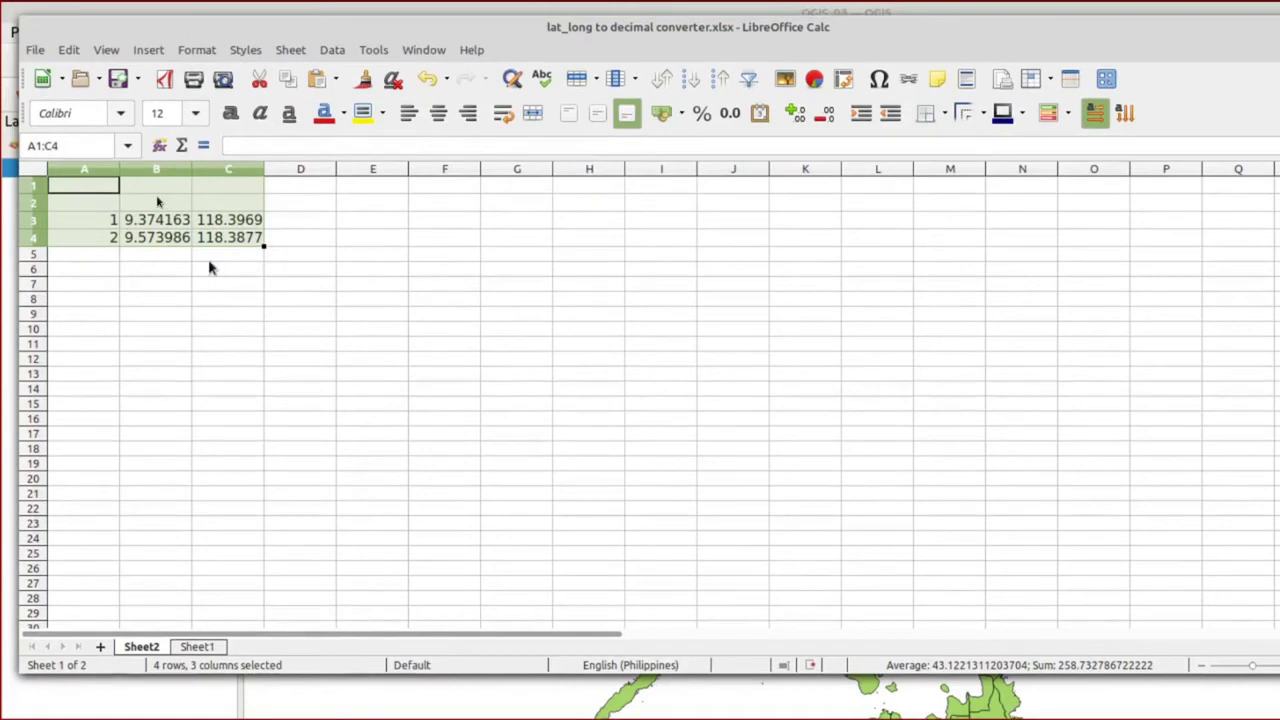
pyautogui.rightClick(36, 174)
pyautogui.click(103, 320)
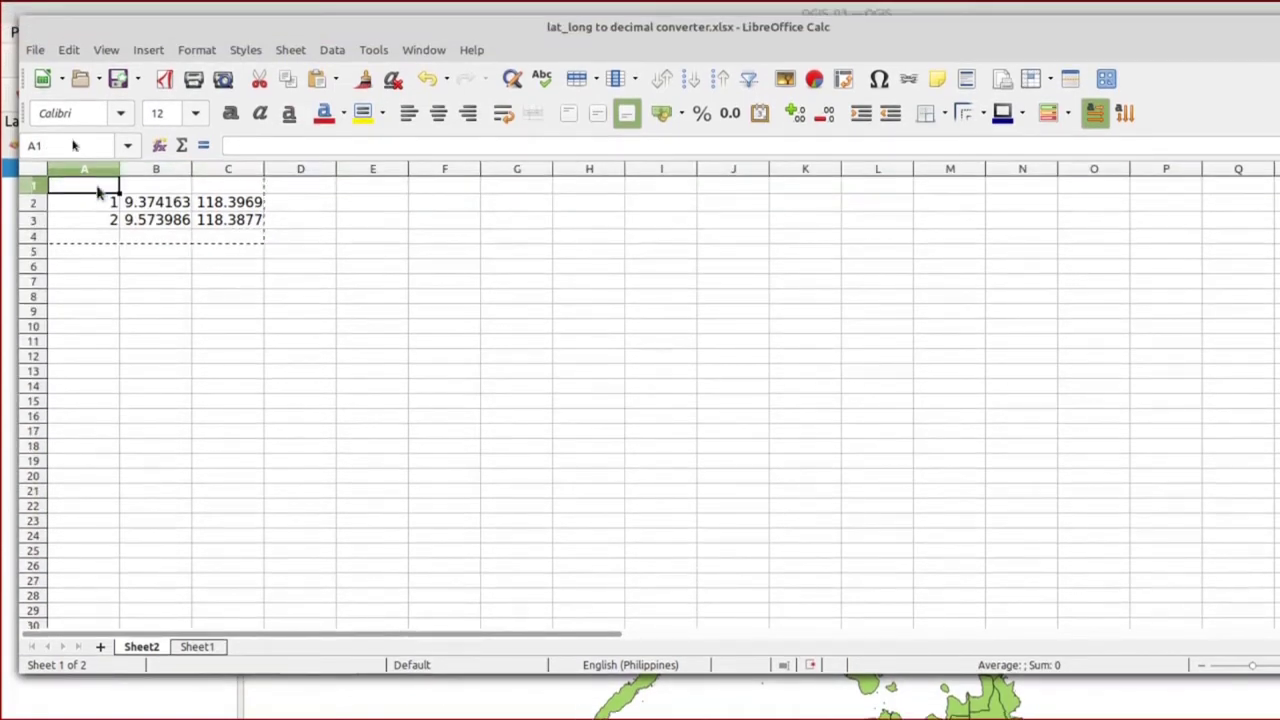
# Enter the column headings Point No., Lat and Long in A1, B1 and C1 of Sheet2
pyautogui.write('Poi')
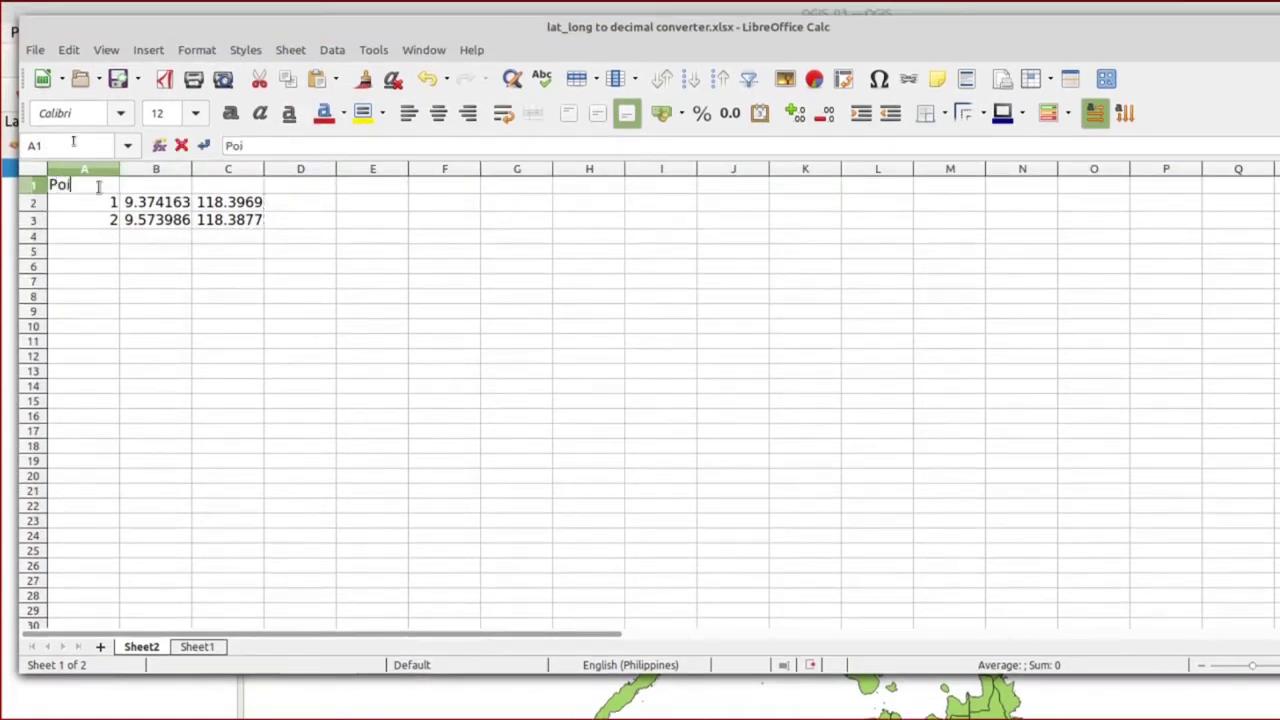
pyautogui.write('nt Nu')
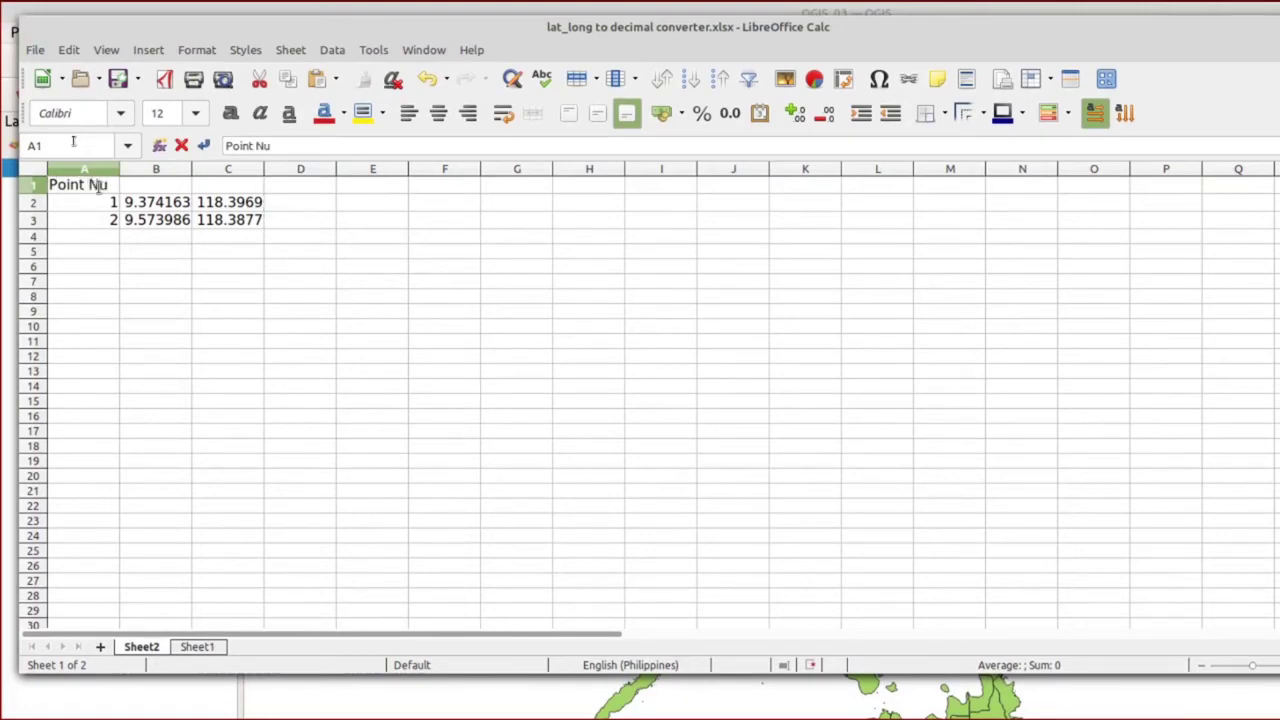
pyautogui.press('BackSpace')
pyautogui.write('o.')
pyautogui.press('Tab')
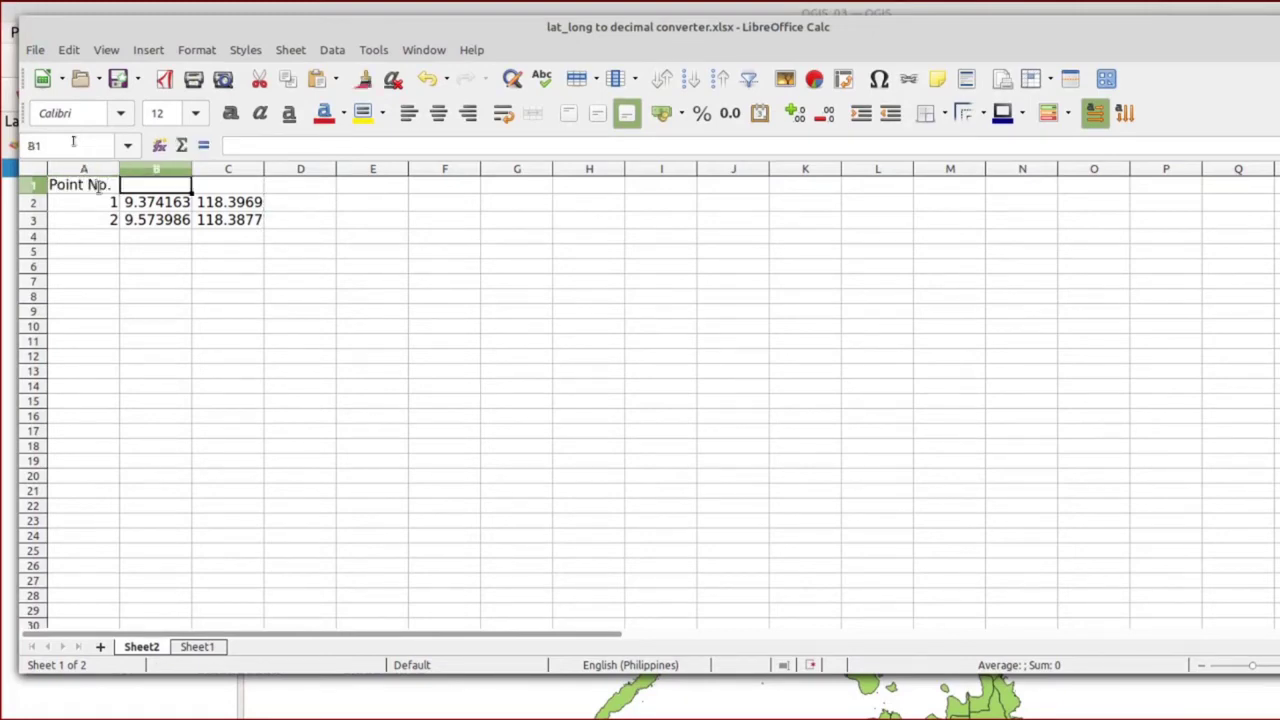
pyautogui.write('Lat')
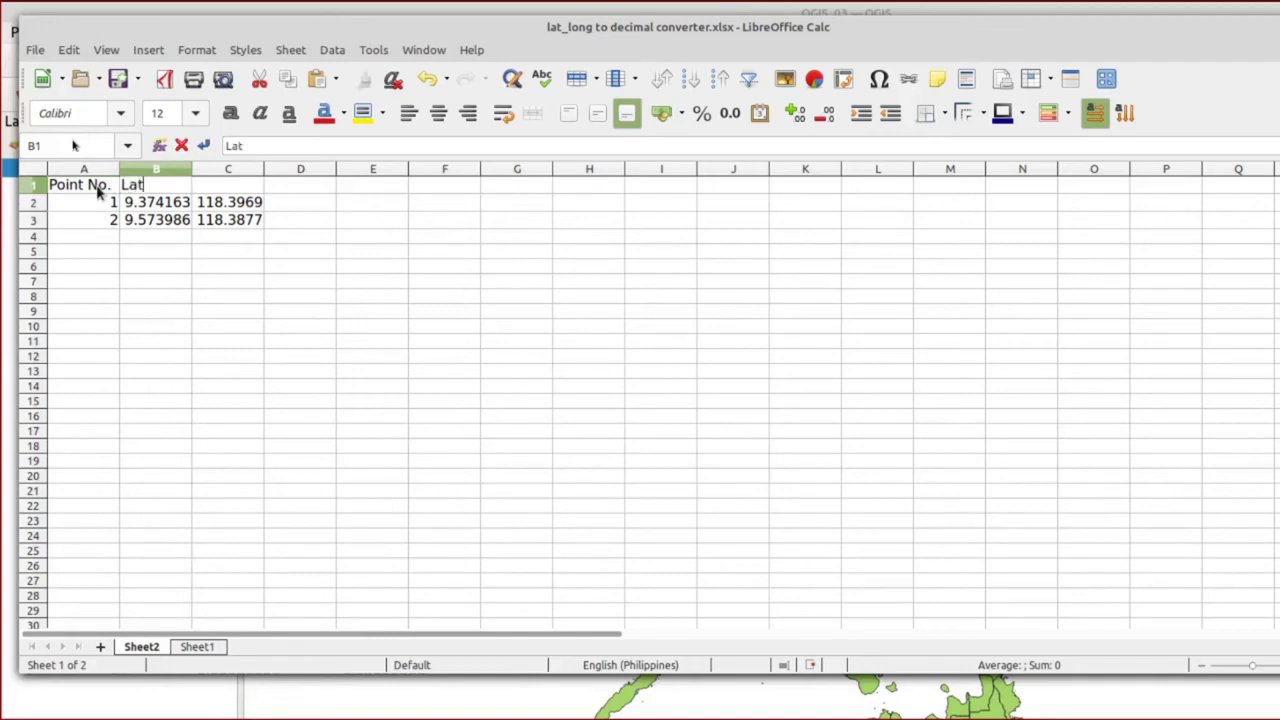
pyautogui.press('Tab')
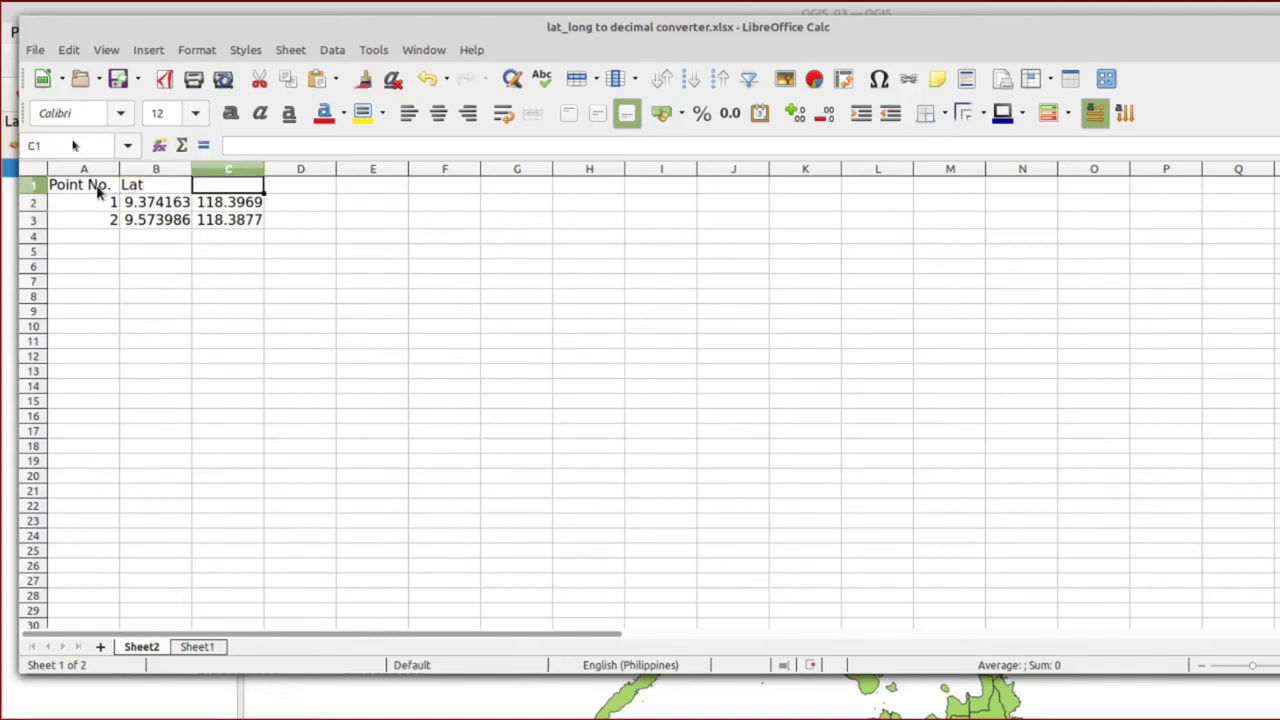
pyautogui.write('Long')
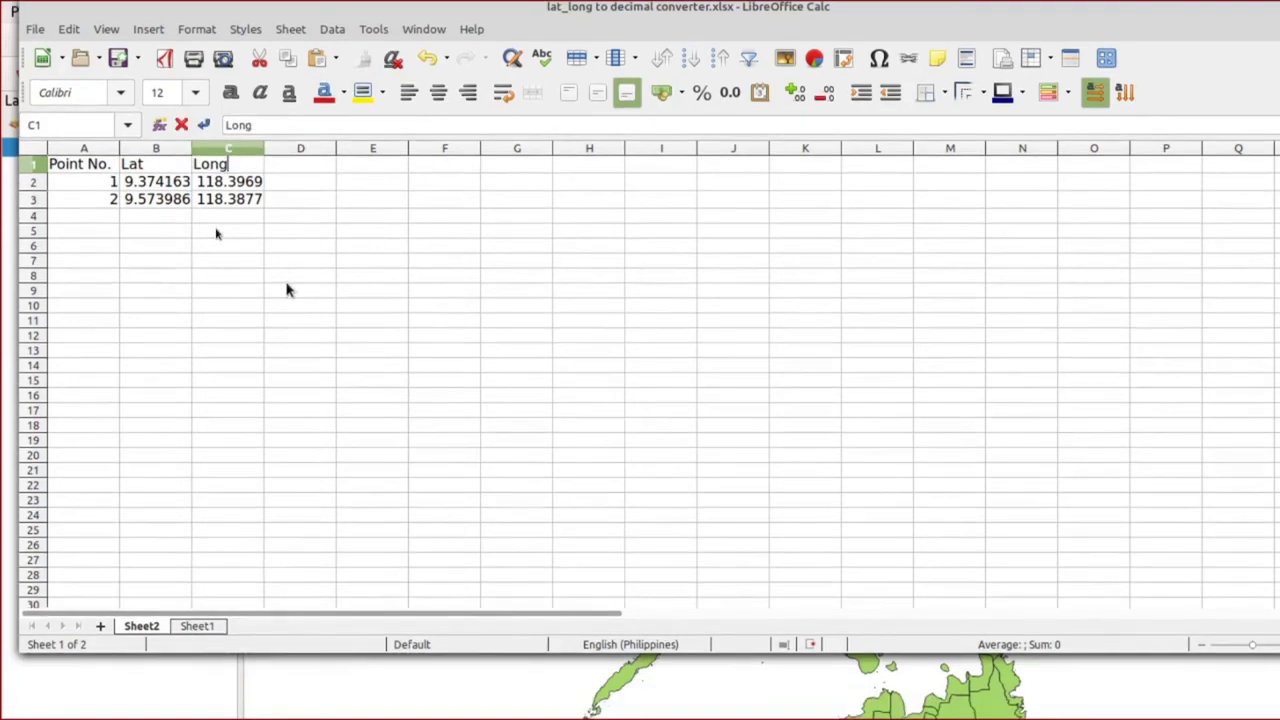
pyautogui.click(299, 310)
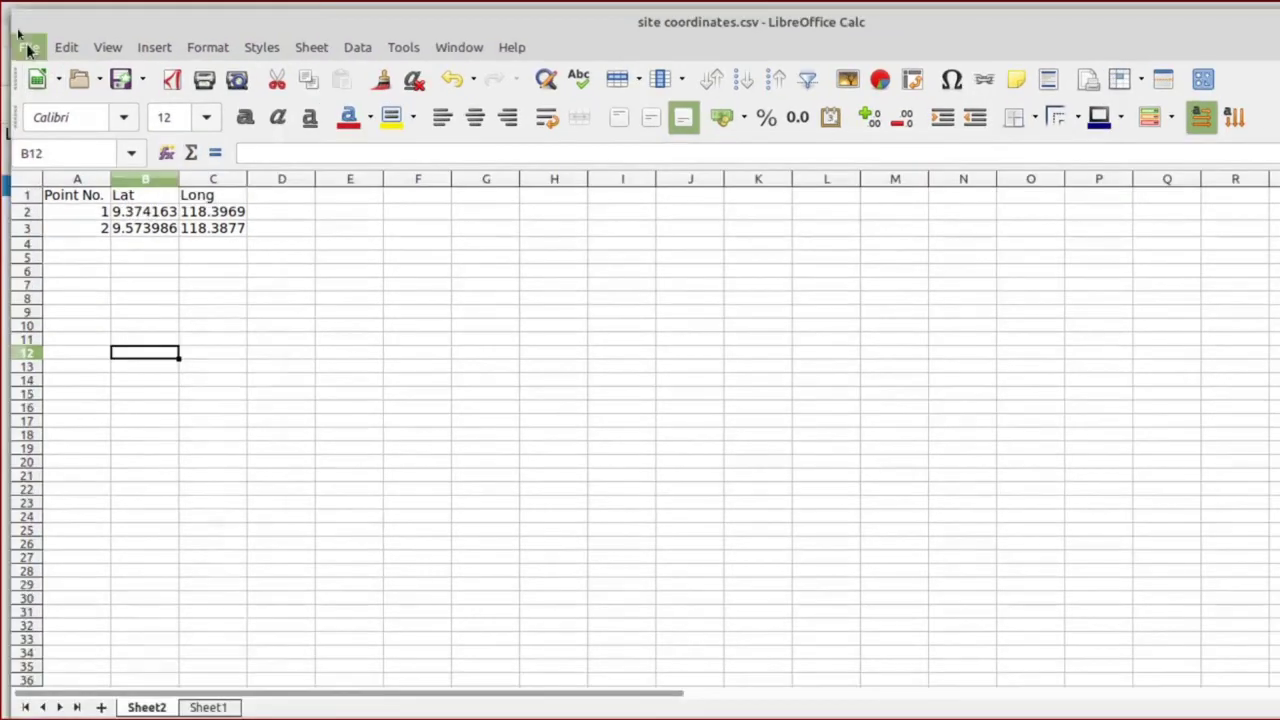
# Save the active sheet as a Text CSV file named sites in the TheContour folder
pyautogui.click(28, 47)
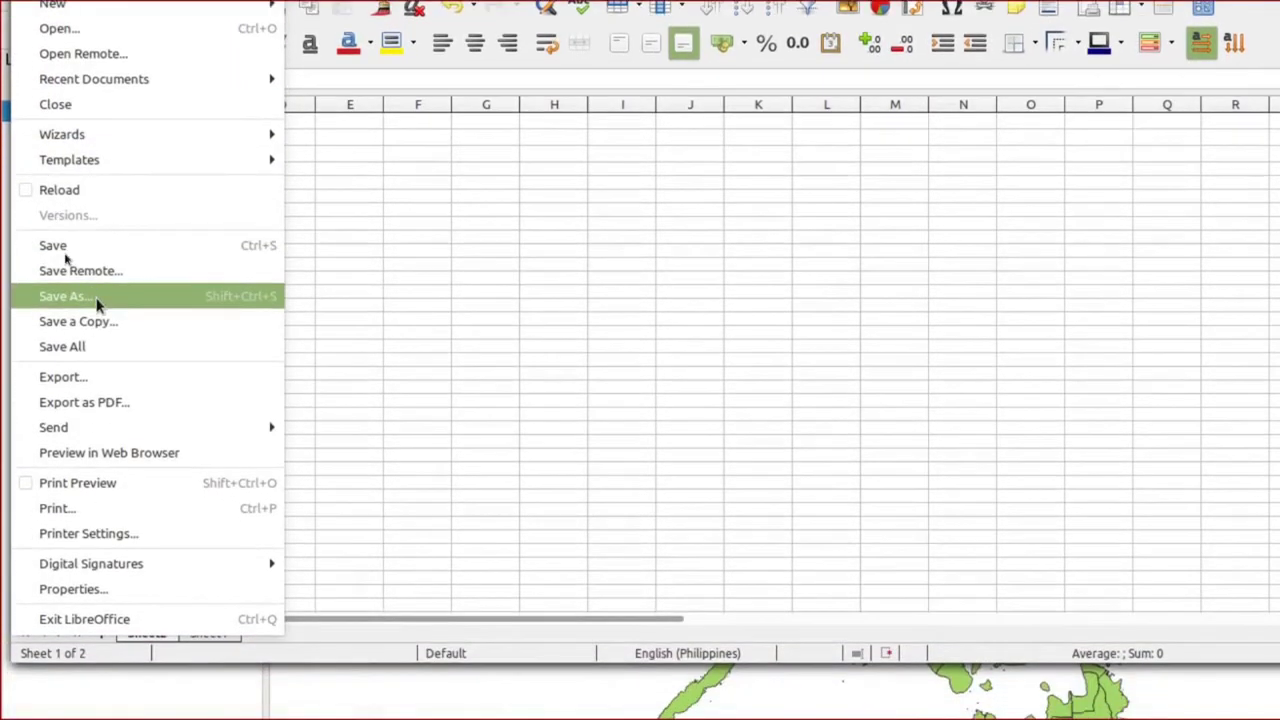
pyautogui.click(97, 372)
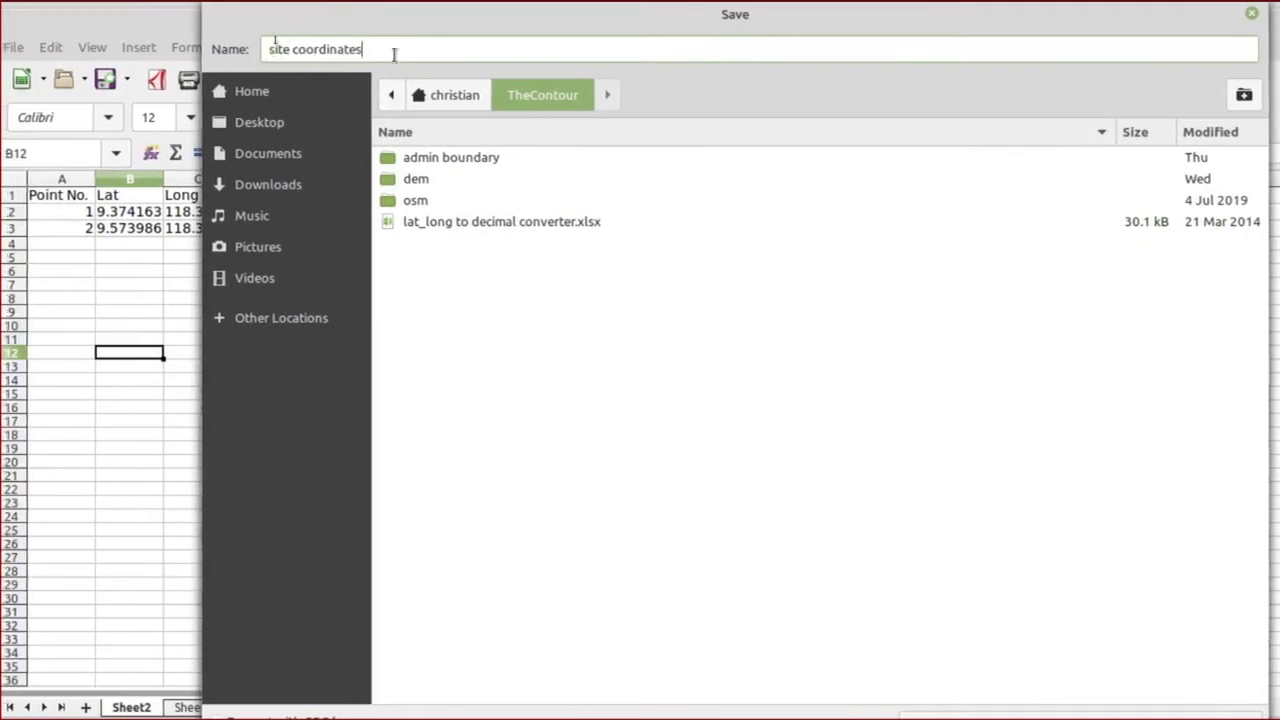
pyautogui.write('s')
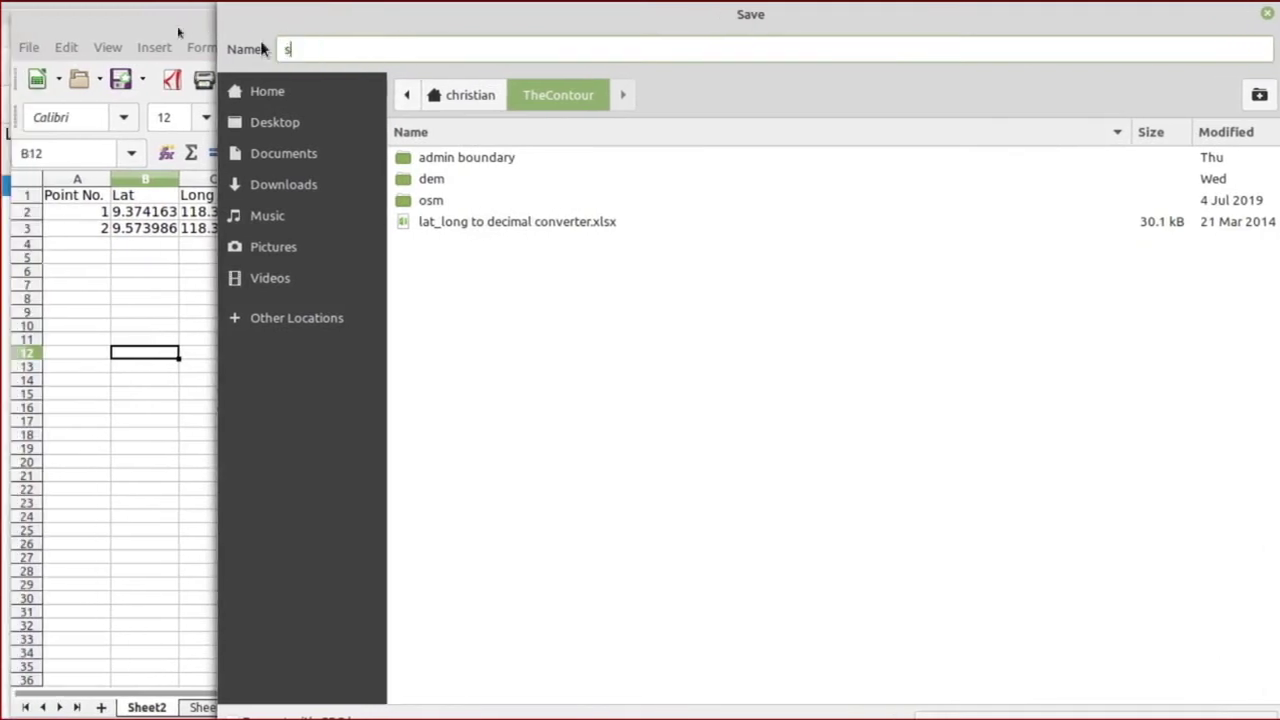
pyautogui.write('ites')
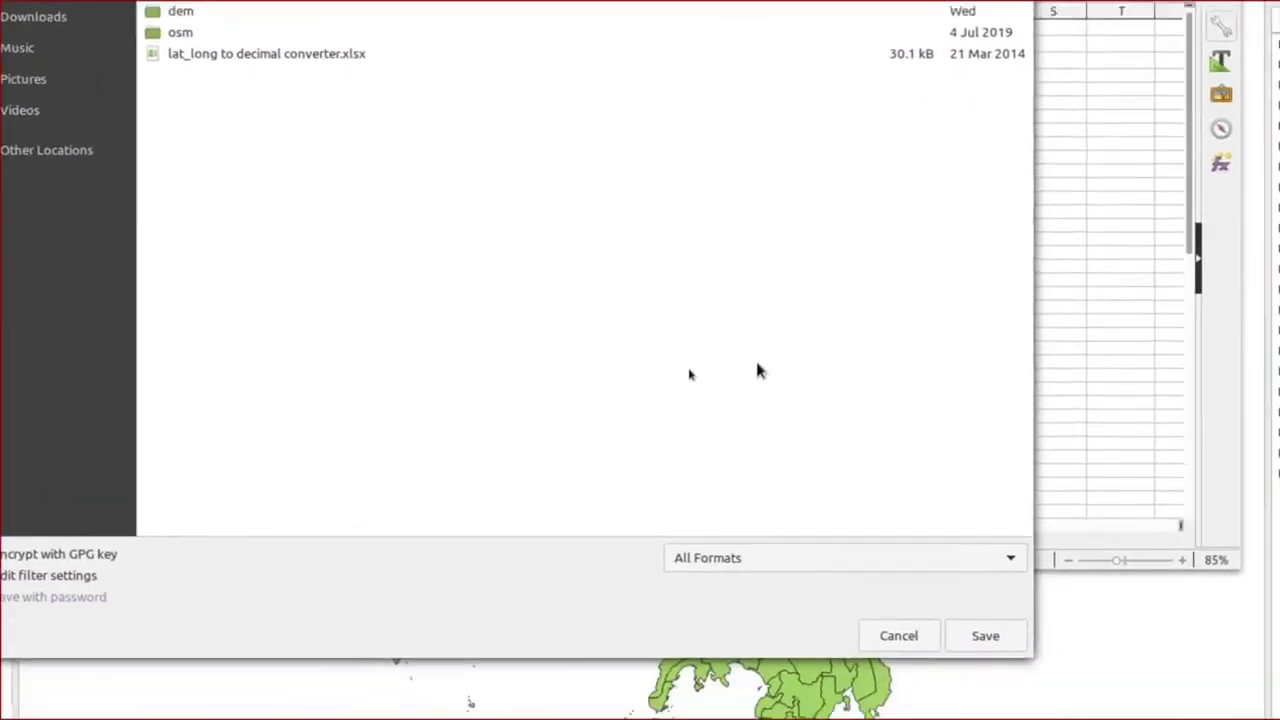
pyautogui.click(768, 500)
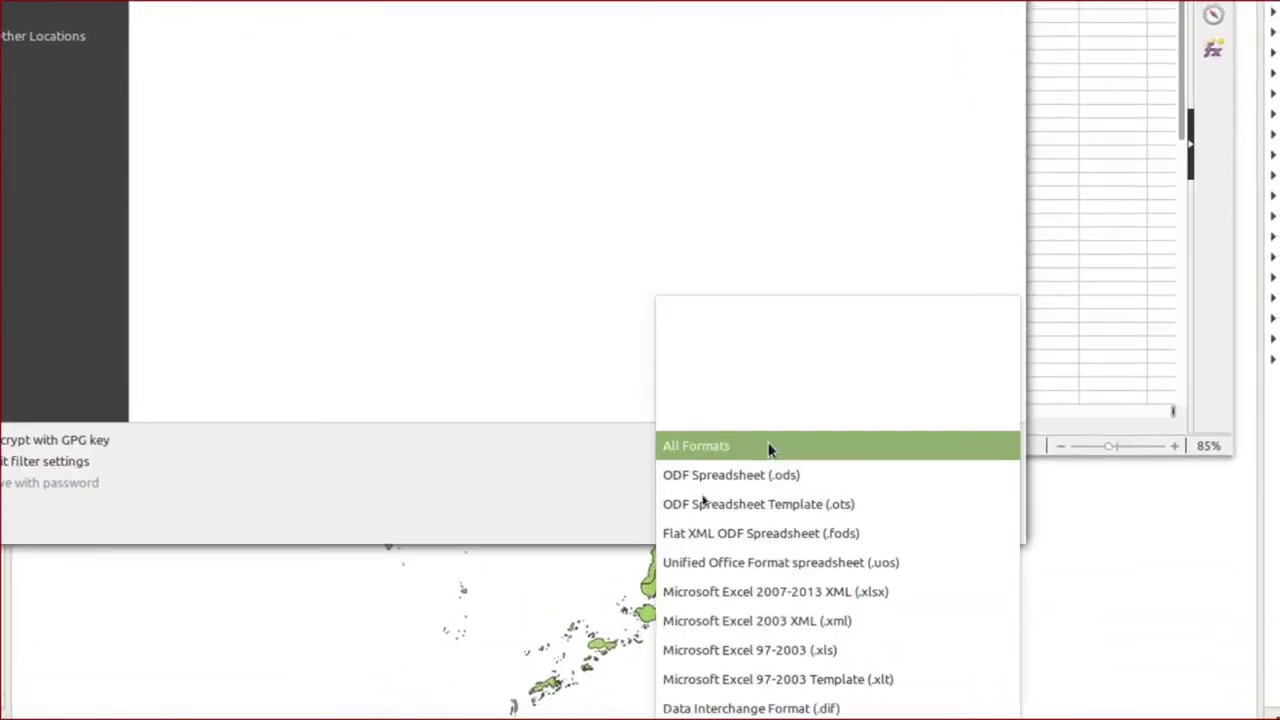
pyautogui.moveTo(795, 712)
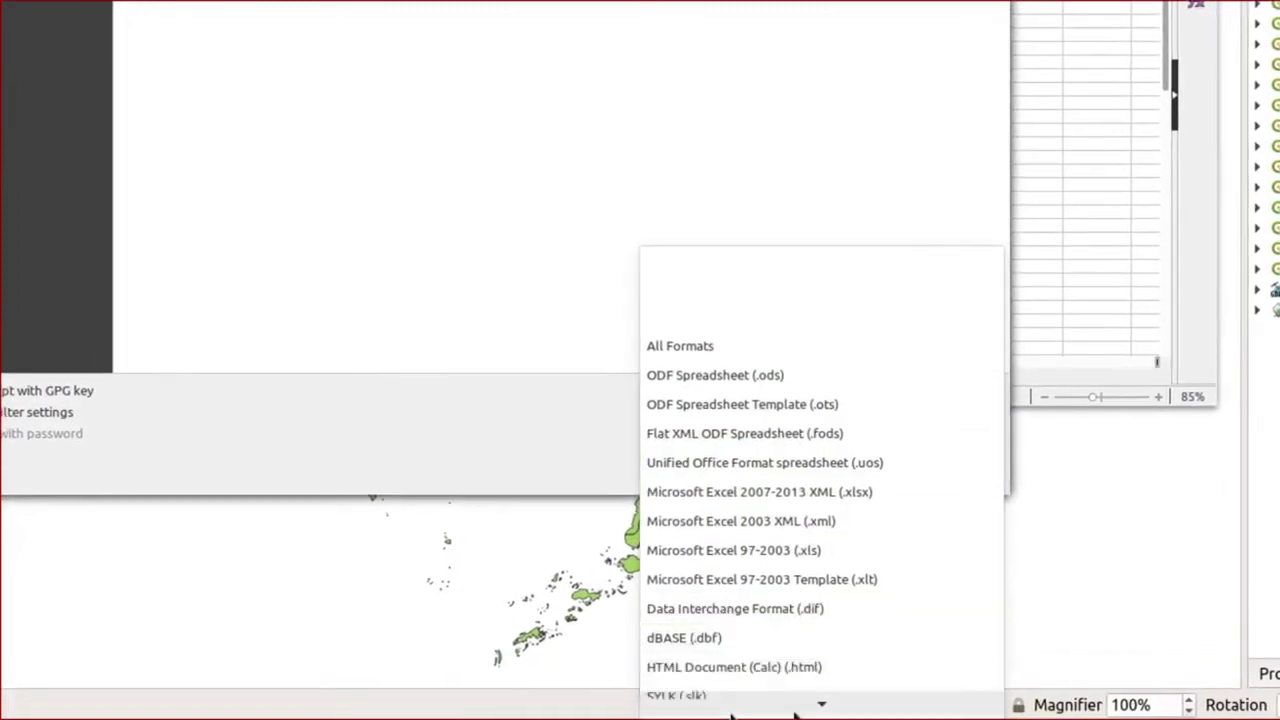
pyautogui.click(794, 646)
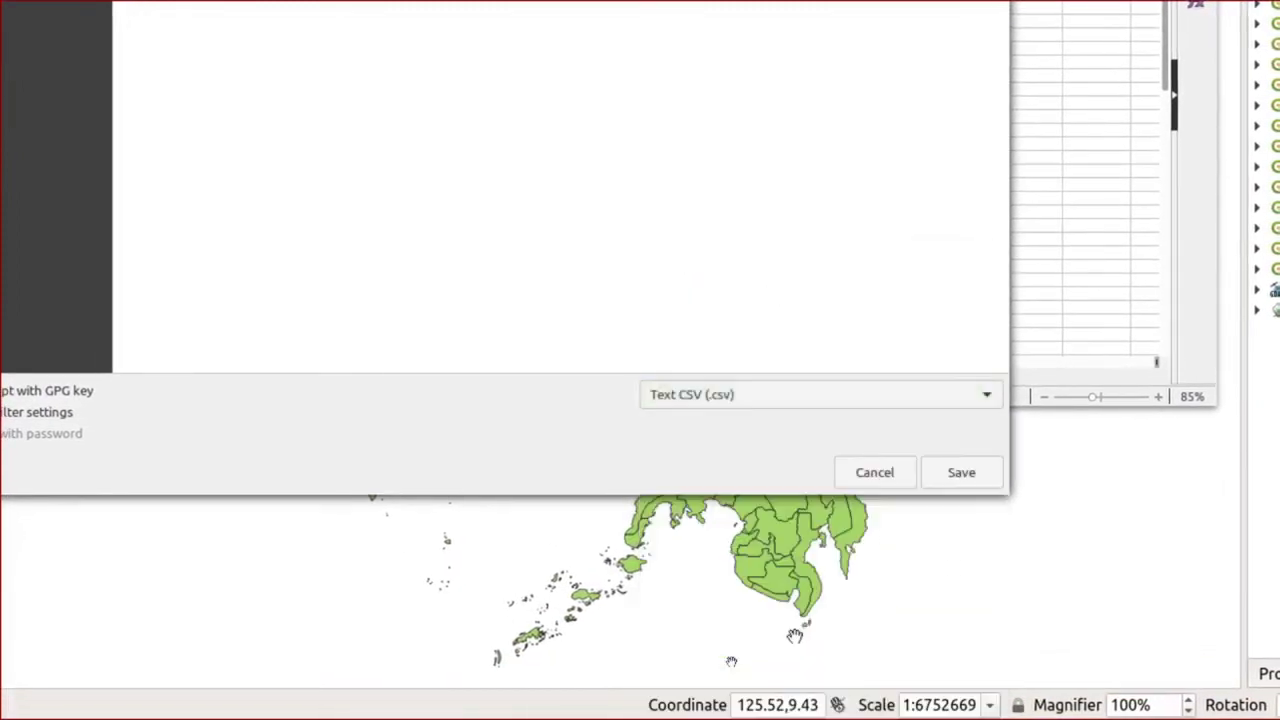
pyautogui.click(912, 480)
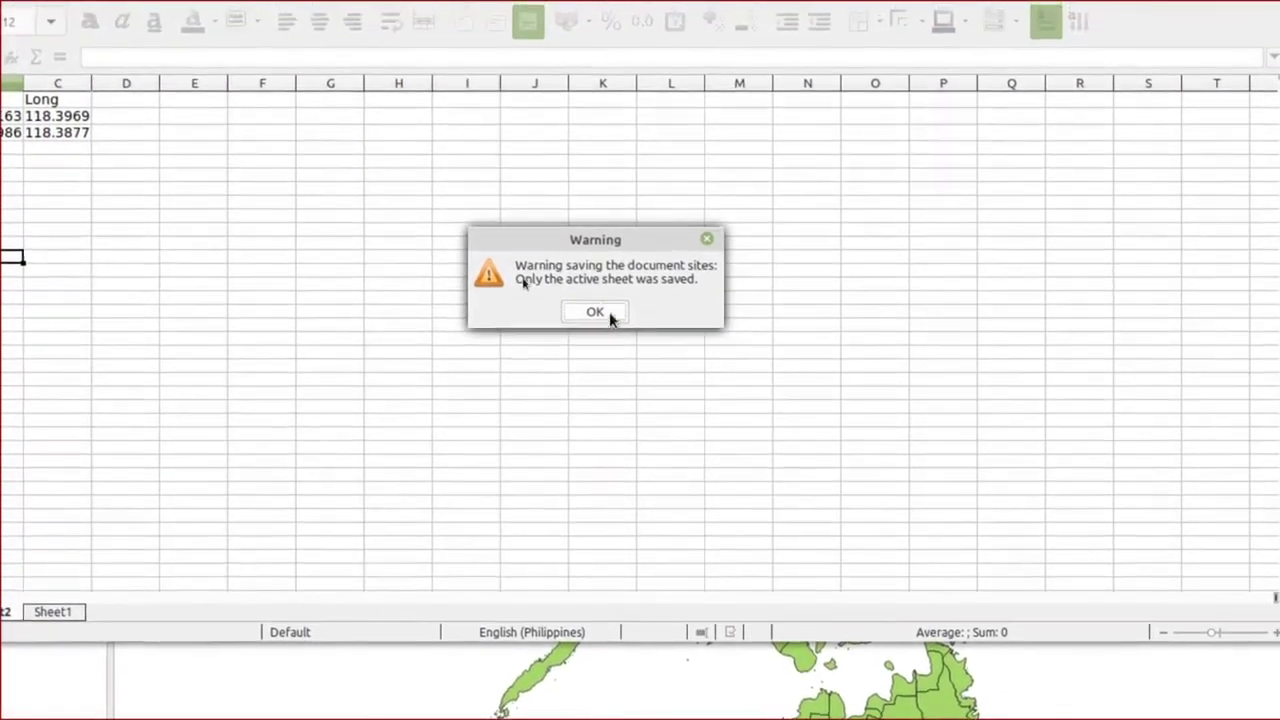
pyautogui.click(597, 308)
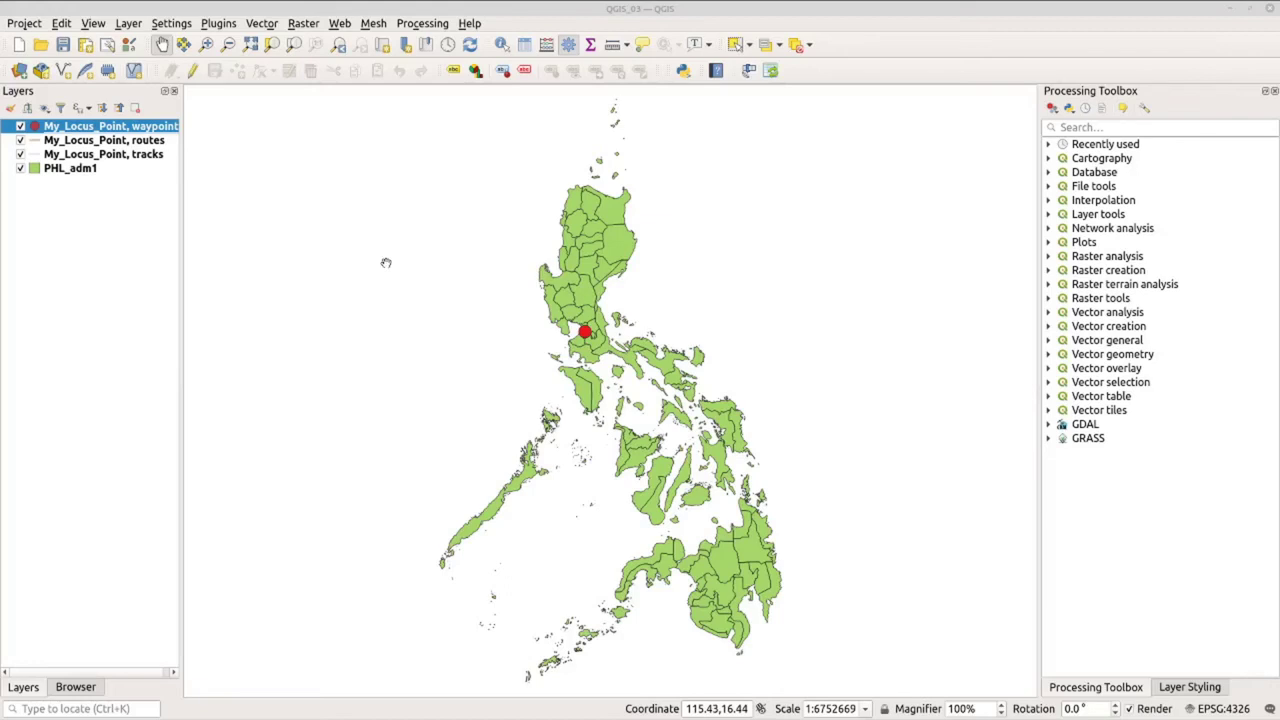
# Switch to QGIS and load sites.csv from the TheContour folder as the source of a new delimited text layer
pyautogui.click(129, 24)
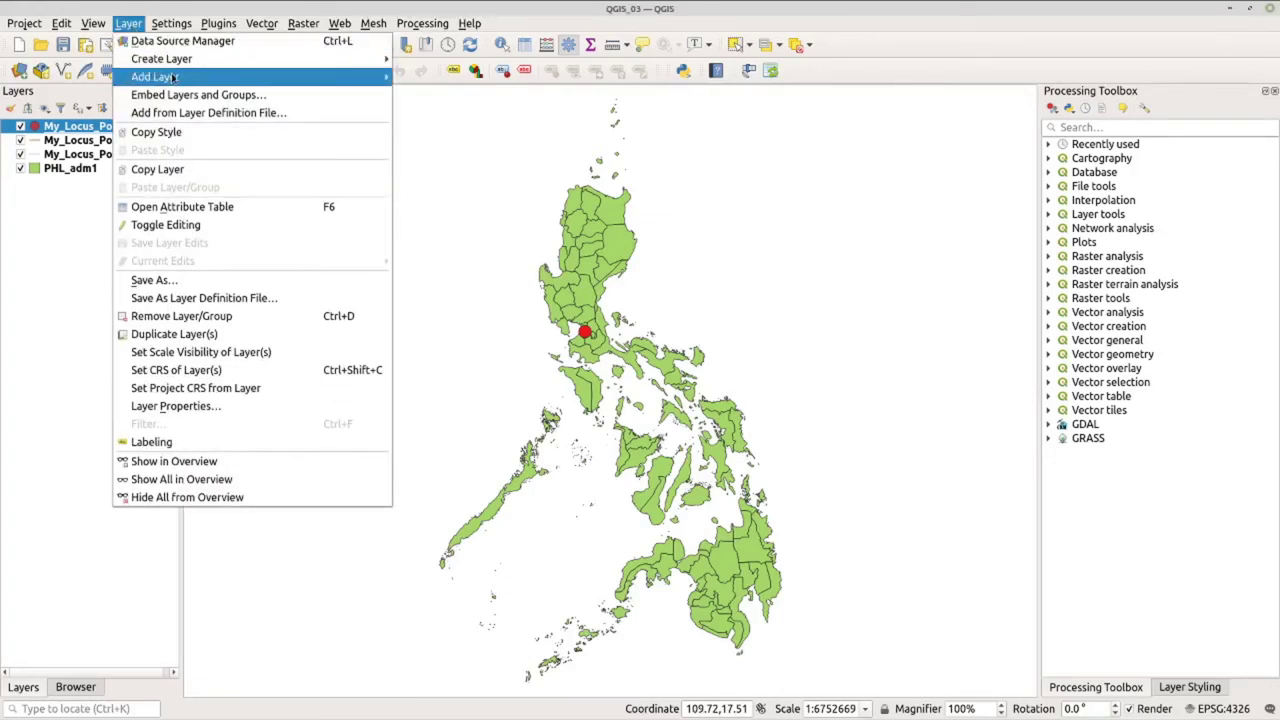
pyautogui.moveTo(205, 80)
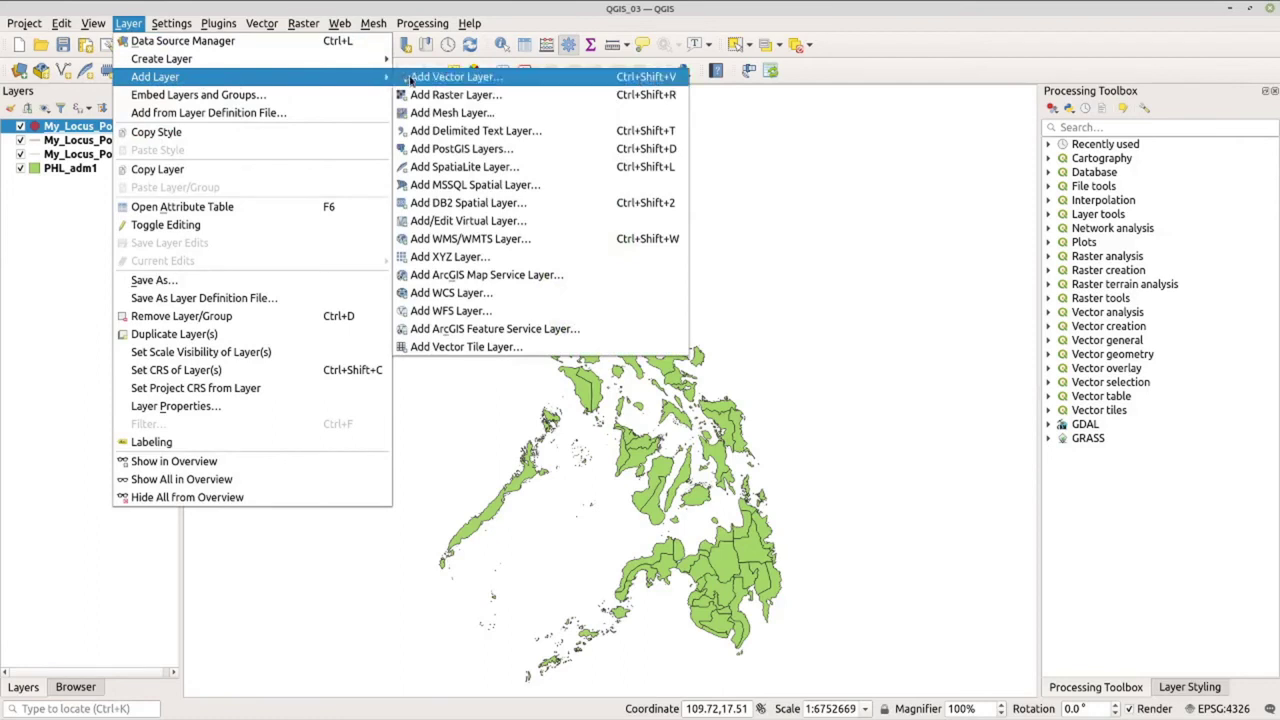
pyautogui.click(463, 133)
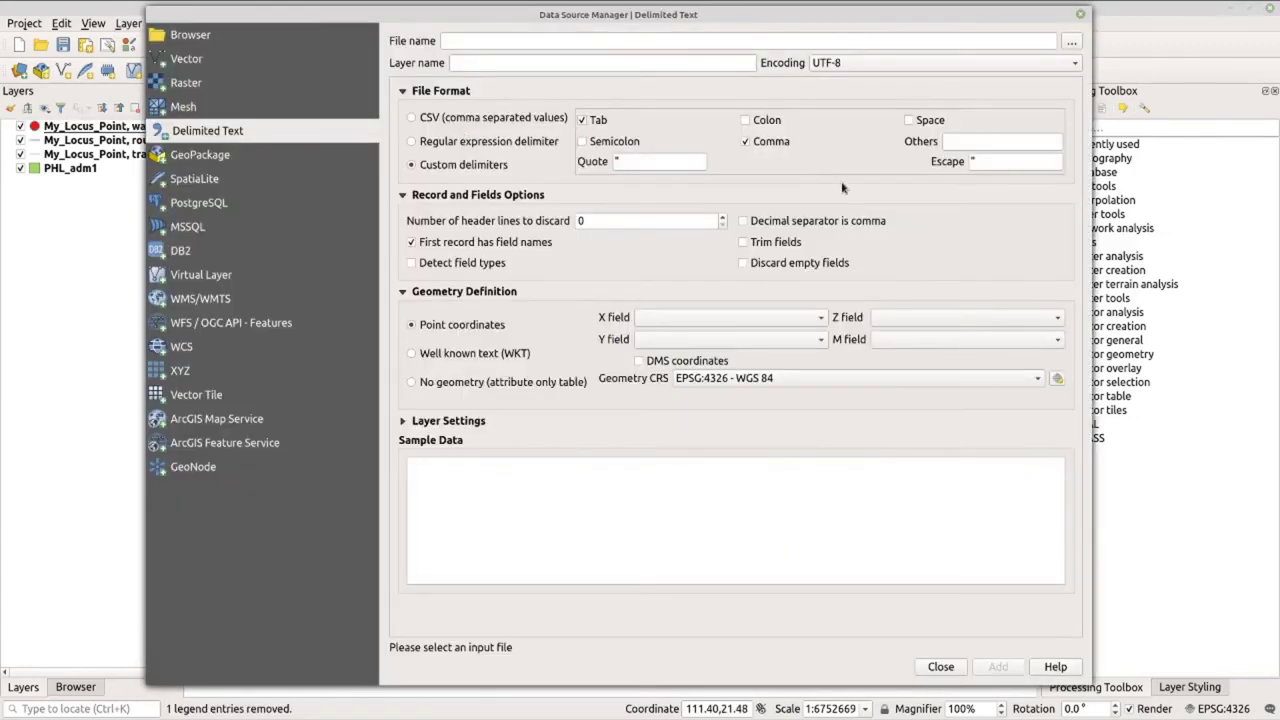
pyautogui.click(1074, 44)
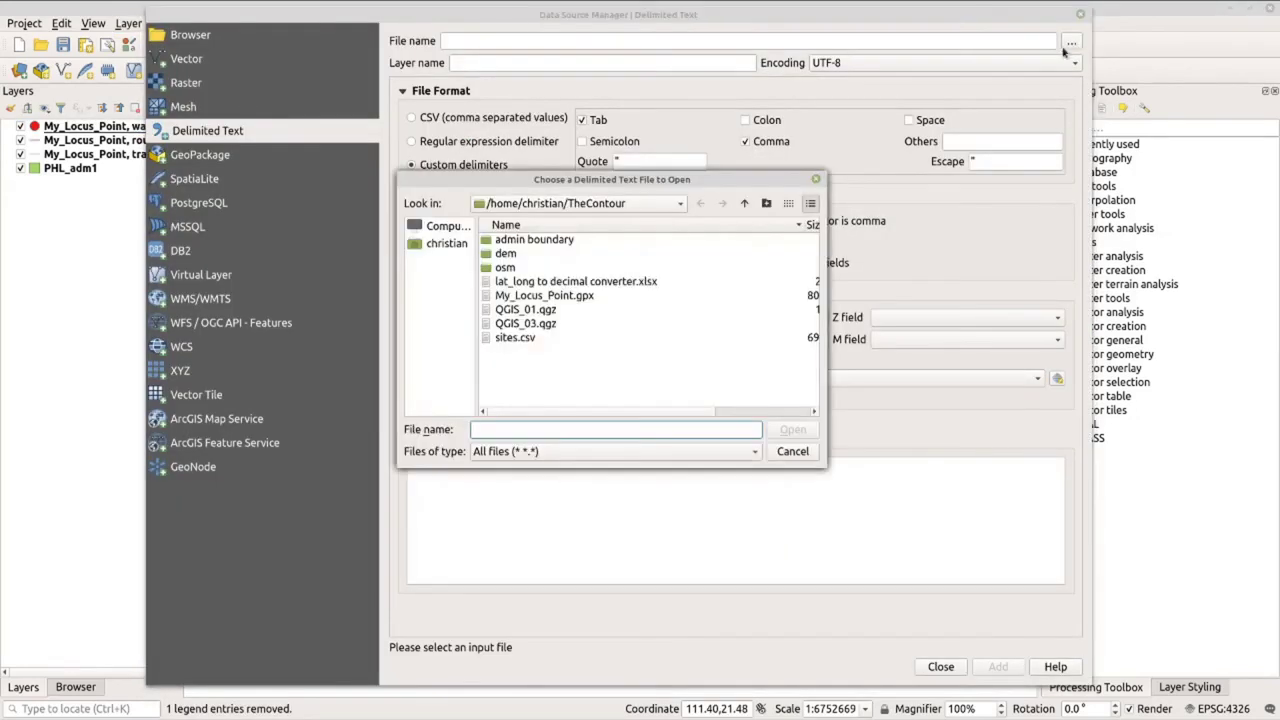
pyautogui.click(530, 340)
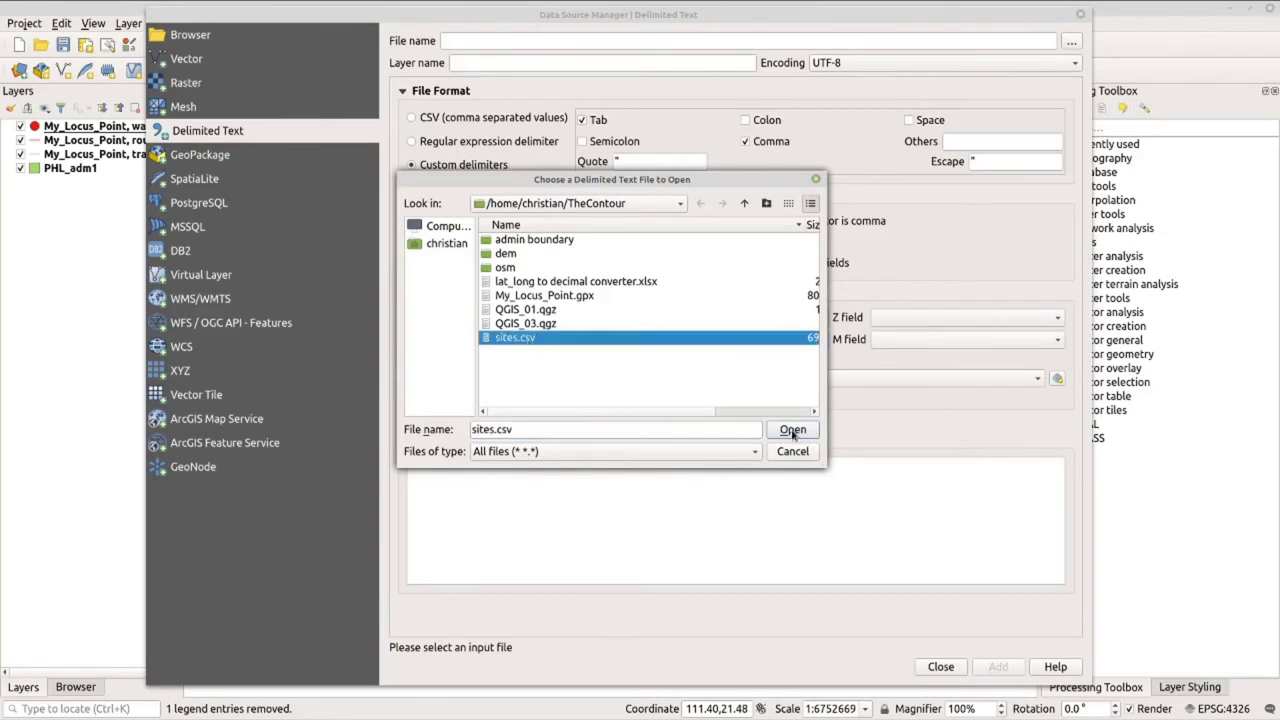
pyautogui.click(792, 430)
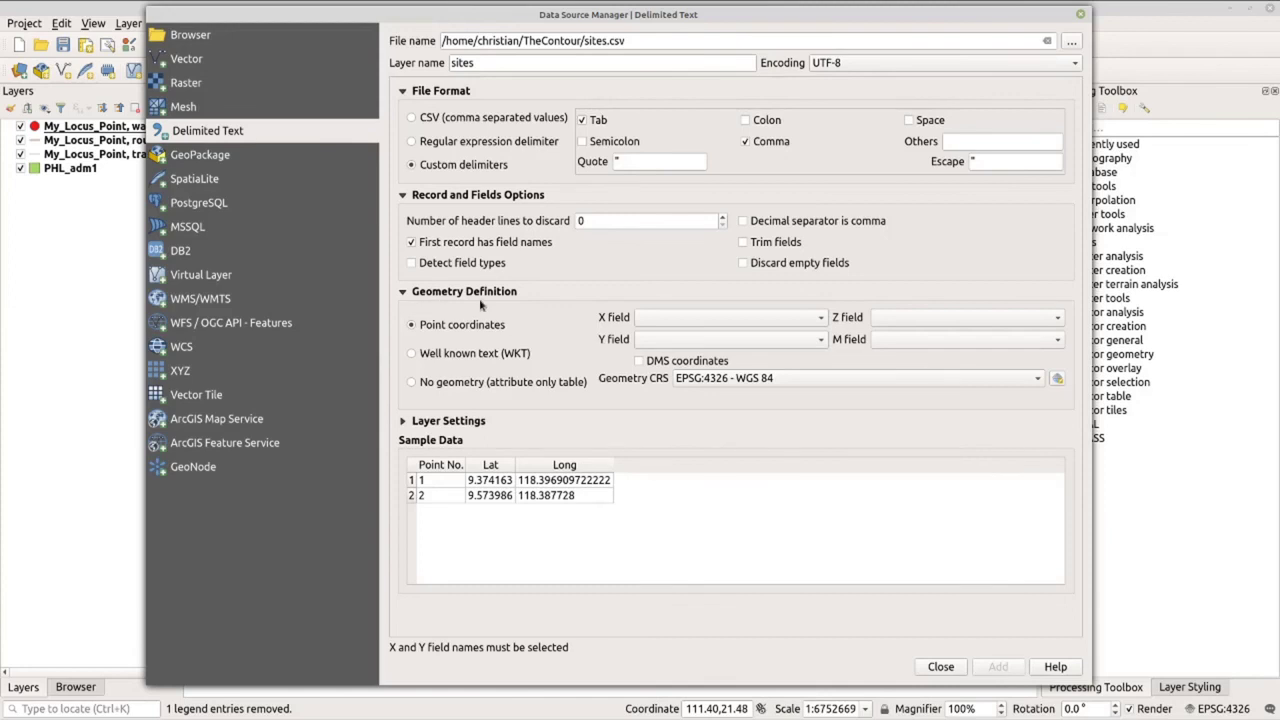
# Set Long as the X field and Lat as the Y field, and add the sites layer to the map
pyautogui.click(686, 317)
pyautogui.click(691, 354)
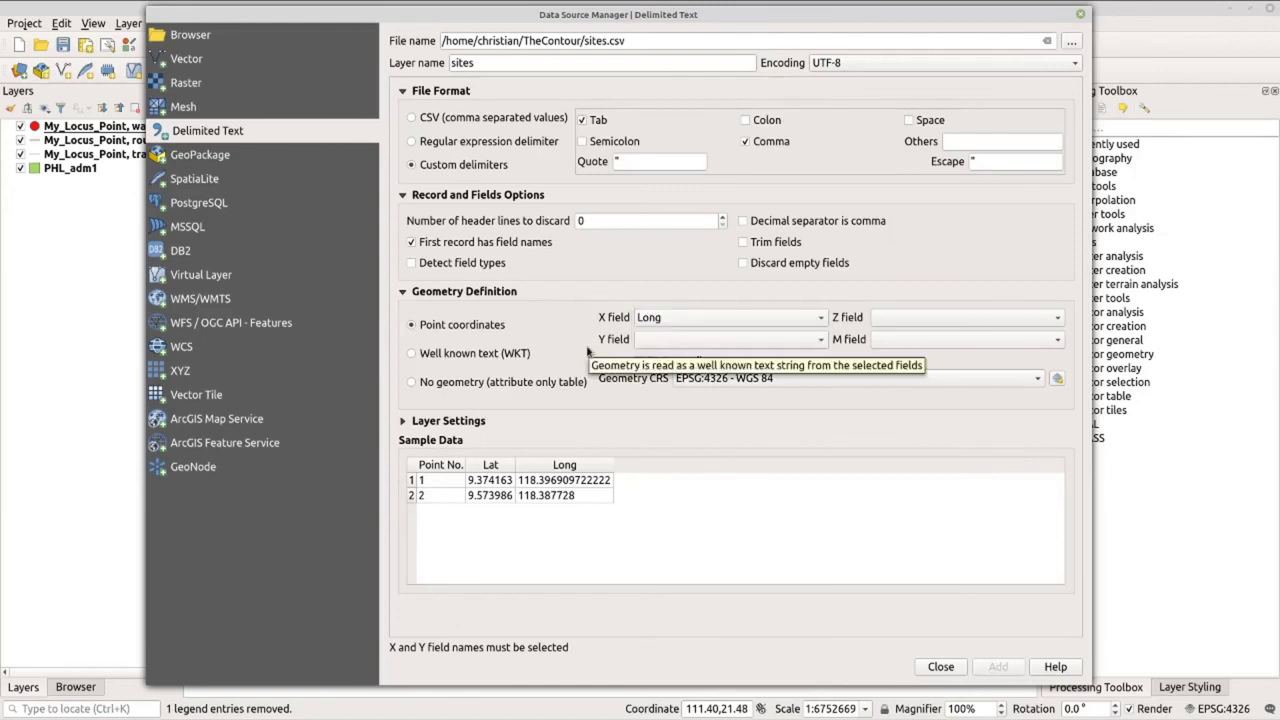
pyautogui.click(664, 340)
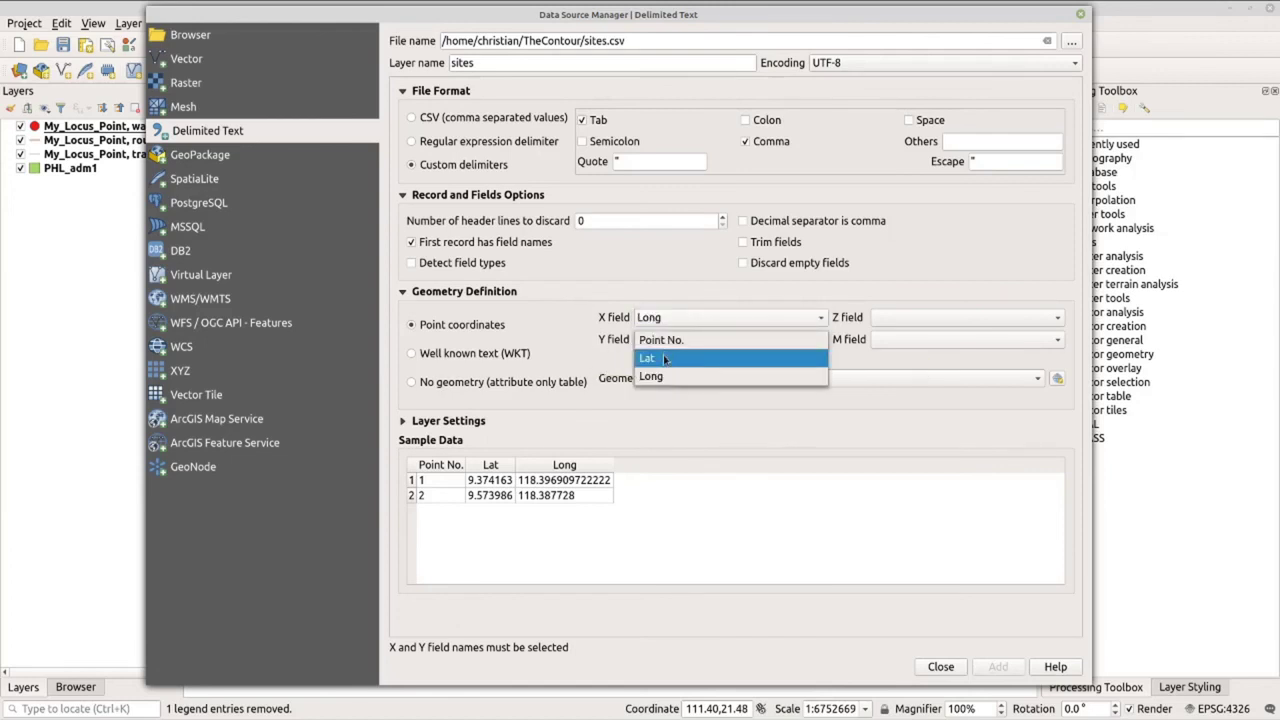
pyautogui.click(664, 359)
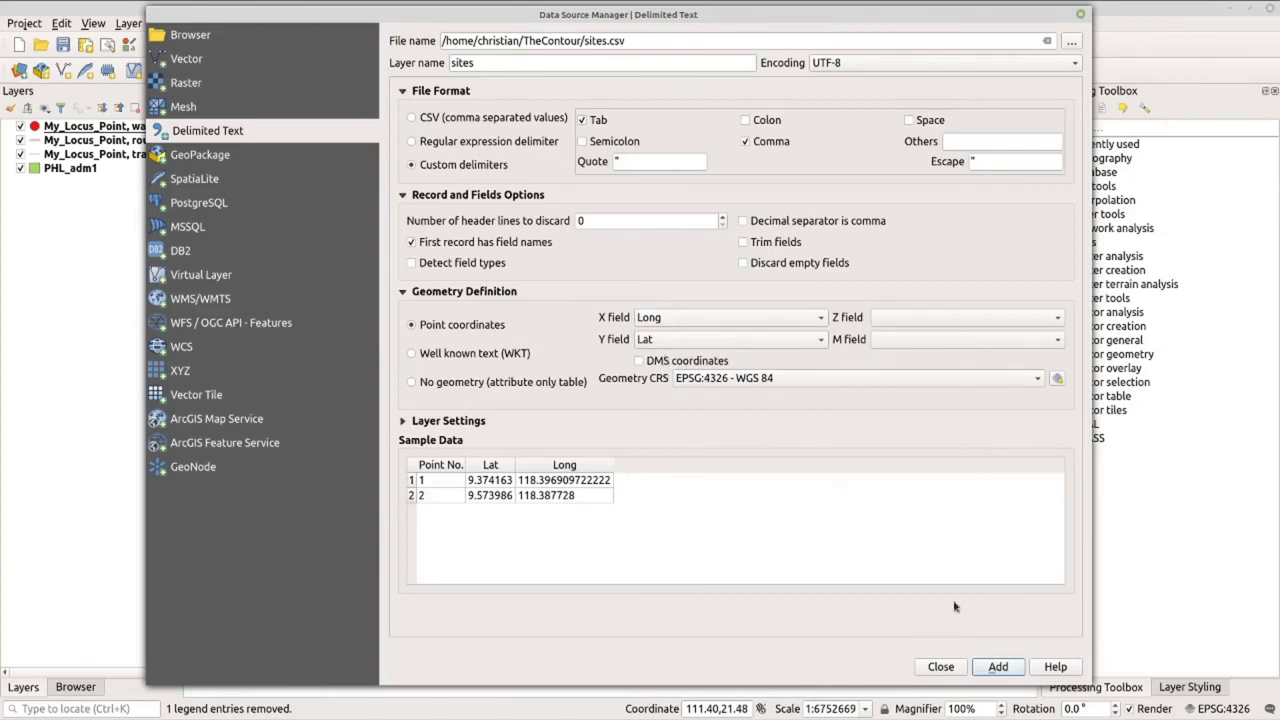
pyautogui.click(1000, 667)
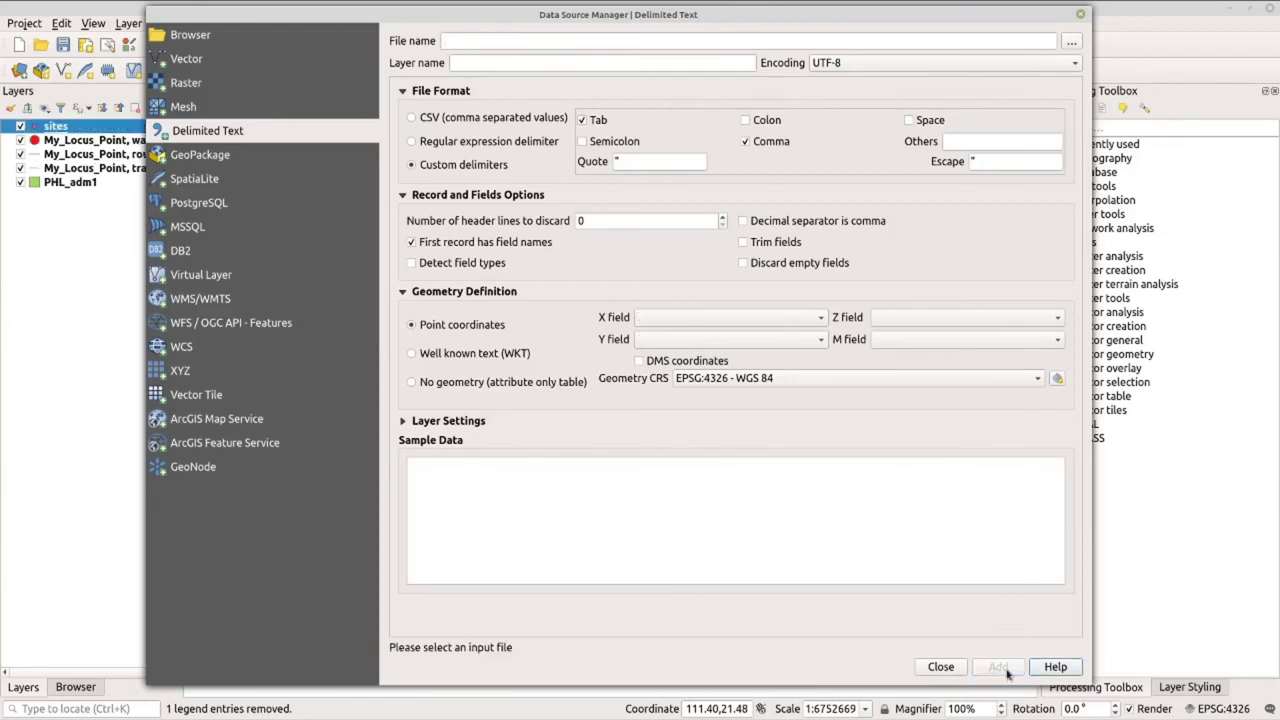
pyautogui.click(946, 666)
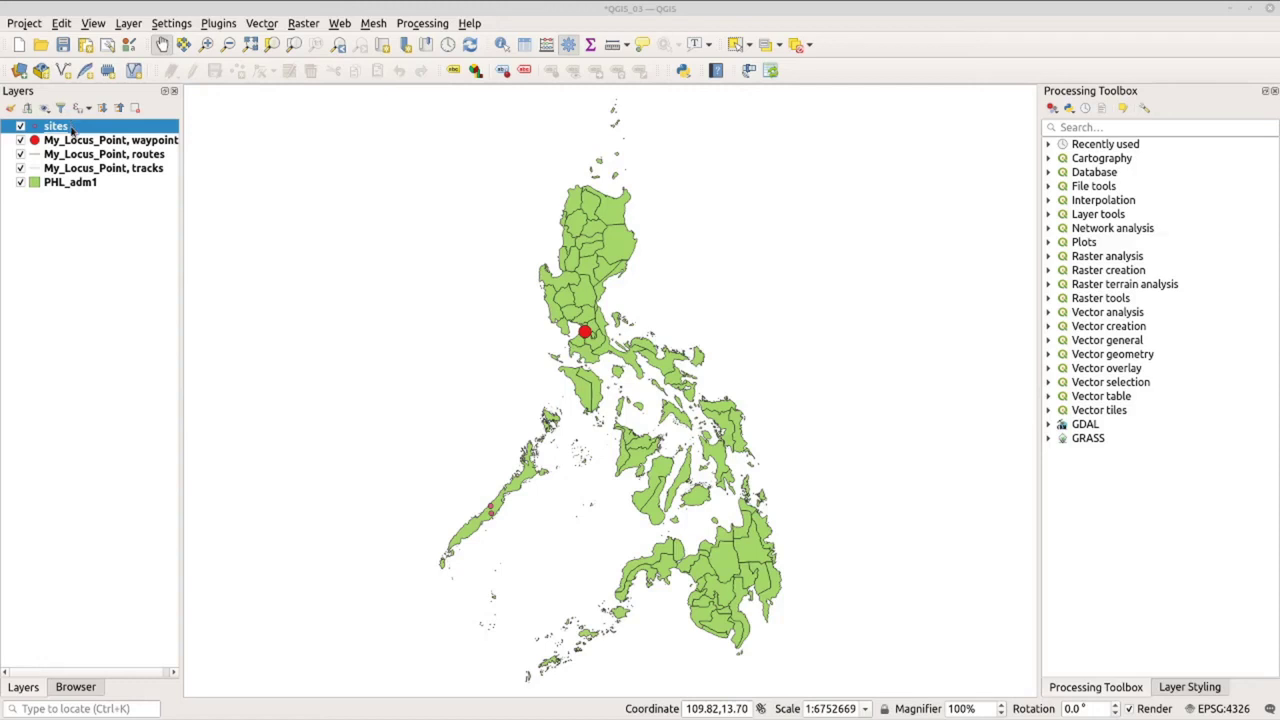
# Set the marker size of the sites layer's symbol to 4 millimetres
pyautogui.rightClick(71, 130)
pyautogui.click(118, 399)
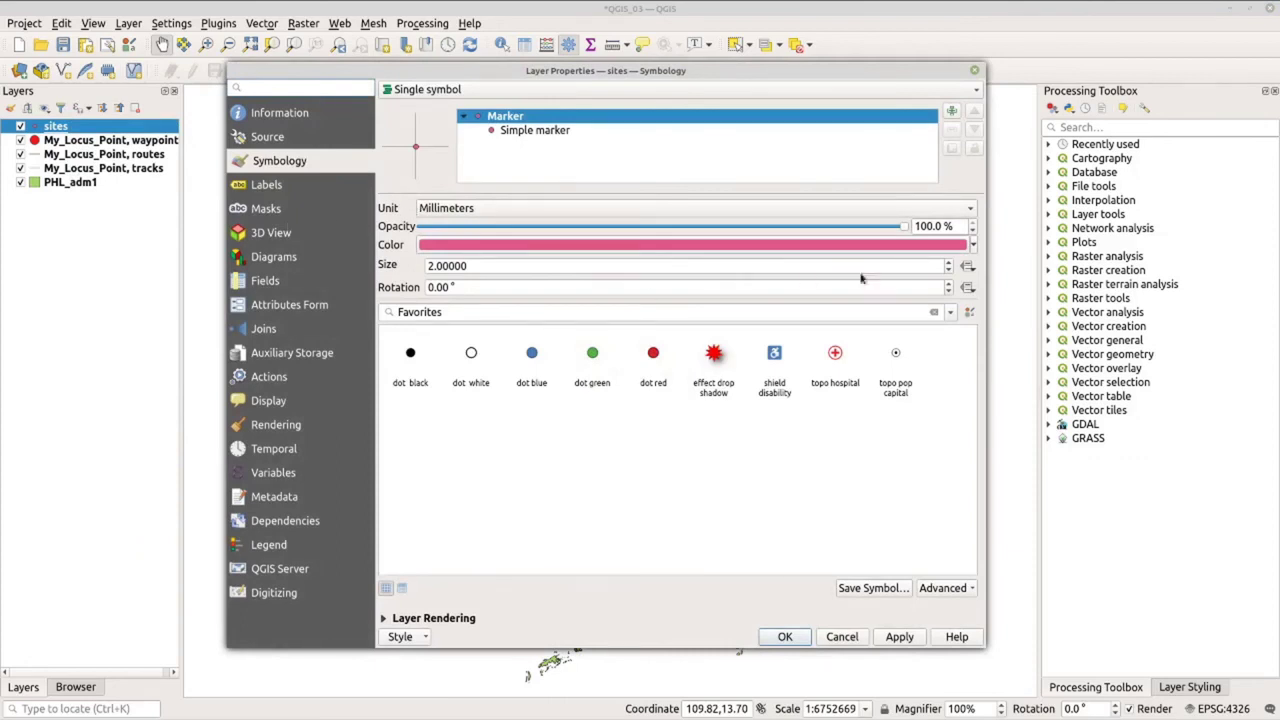
pyautogui.click(948, 263)
pyautogui.click(948, 263)
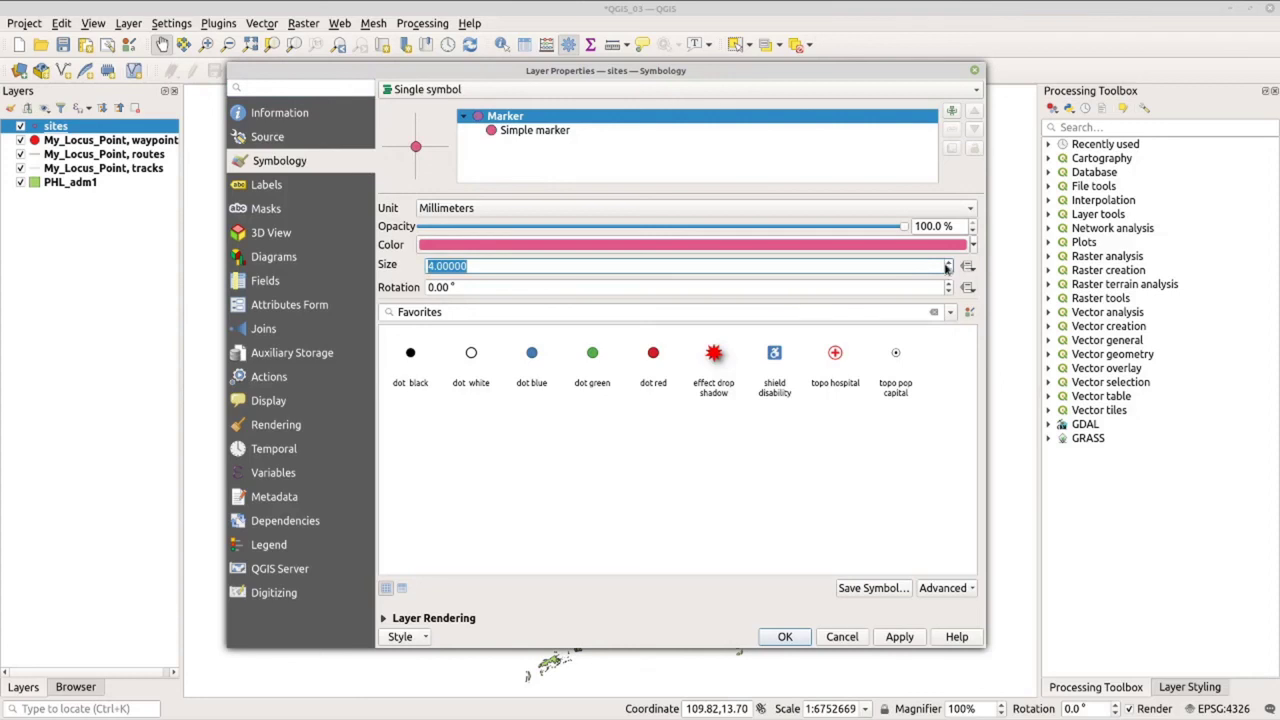
pyautogui.click(801, 638)
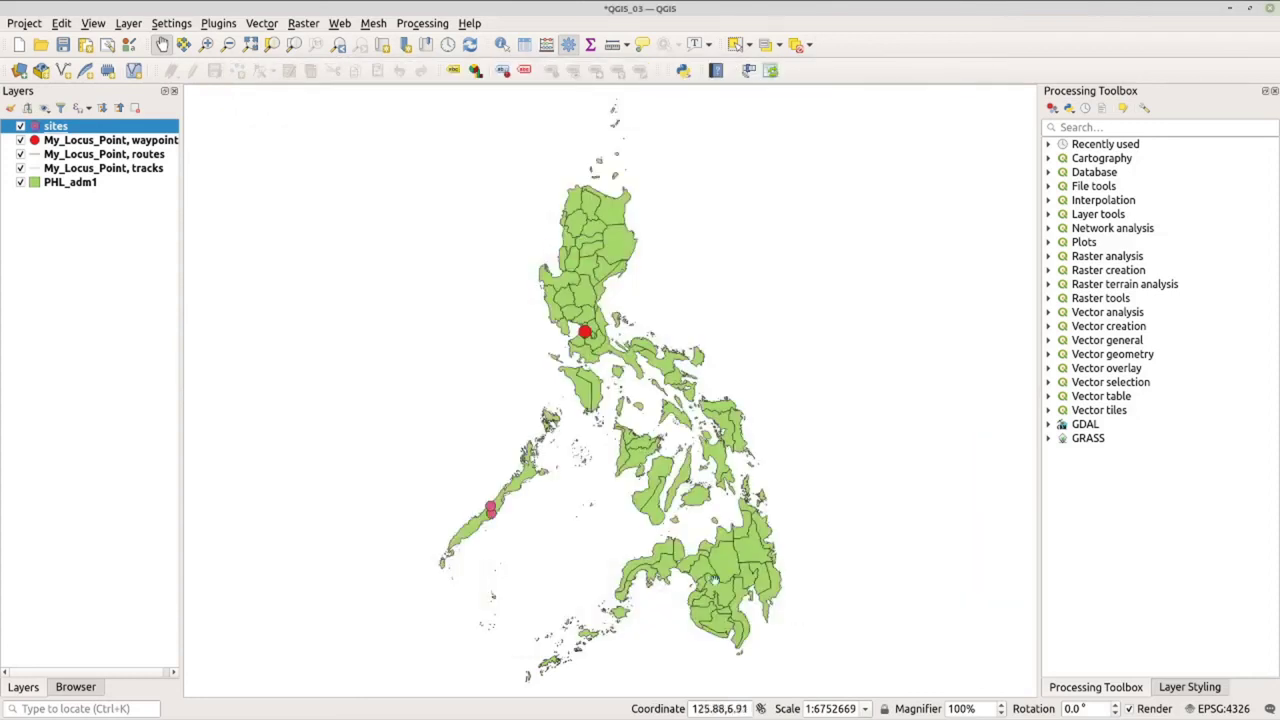